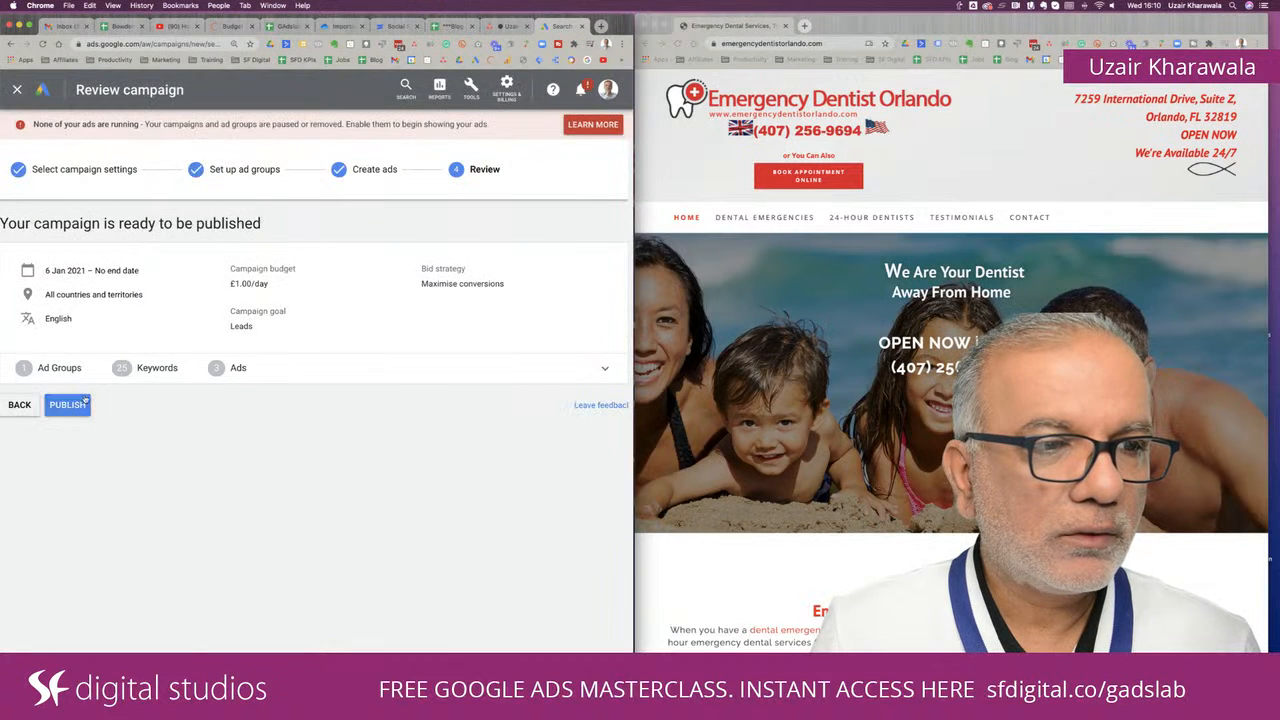
Publish the reviewed Leads-Search-64 campaign and open the ads list of its only ad group.
{"action": "left_click", "coordinate": [64, 406]}
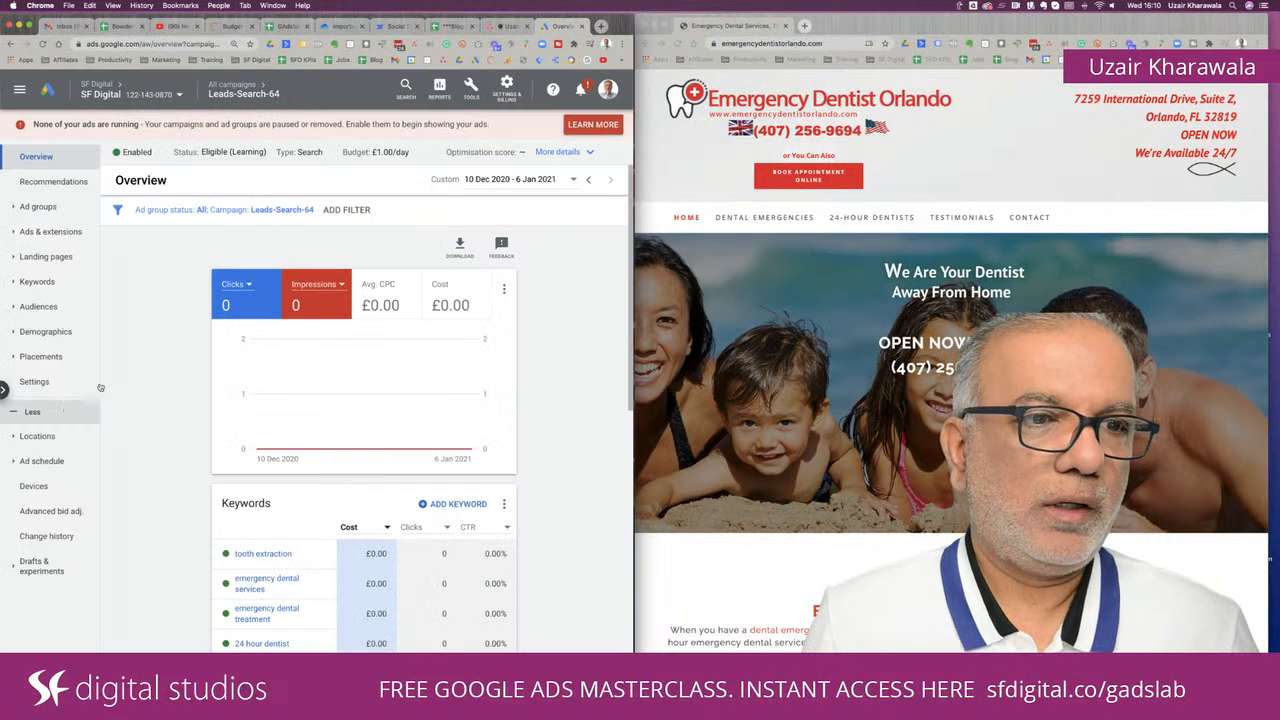
{"action": "left_click", "coordinate": [38, 207]}
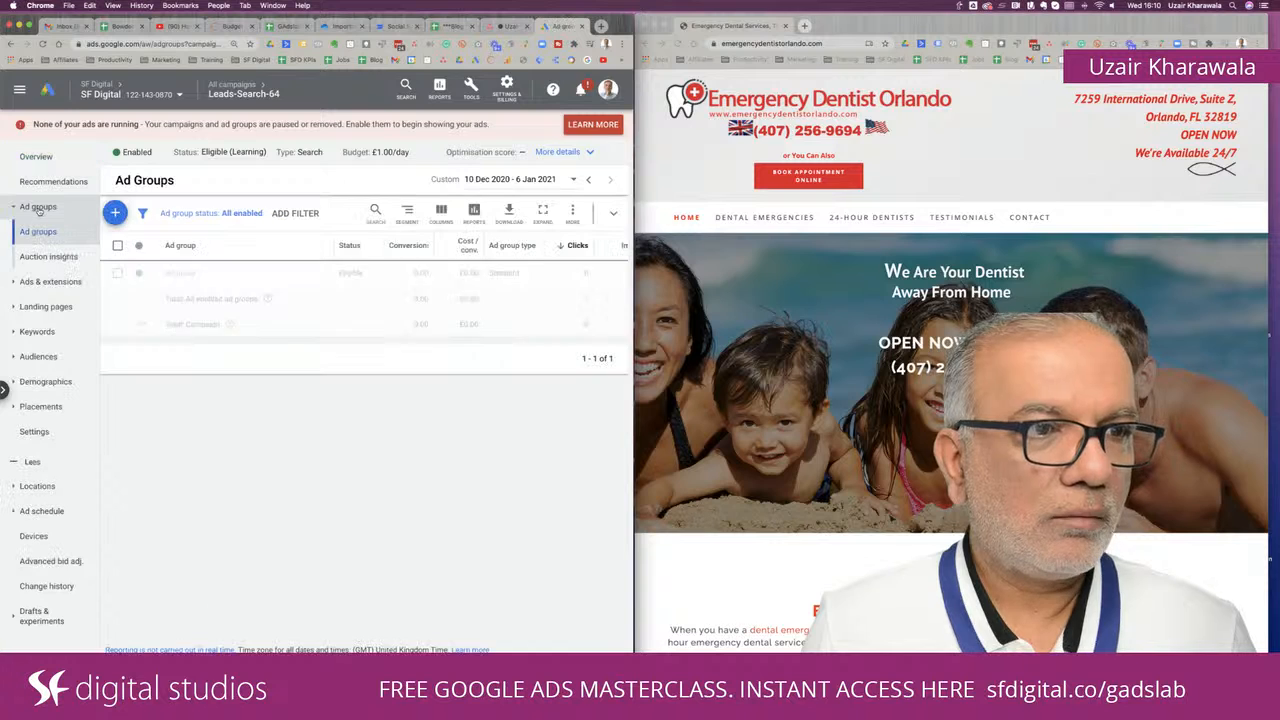
{"action": "left_click", "coordinate": [181, 273]}
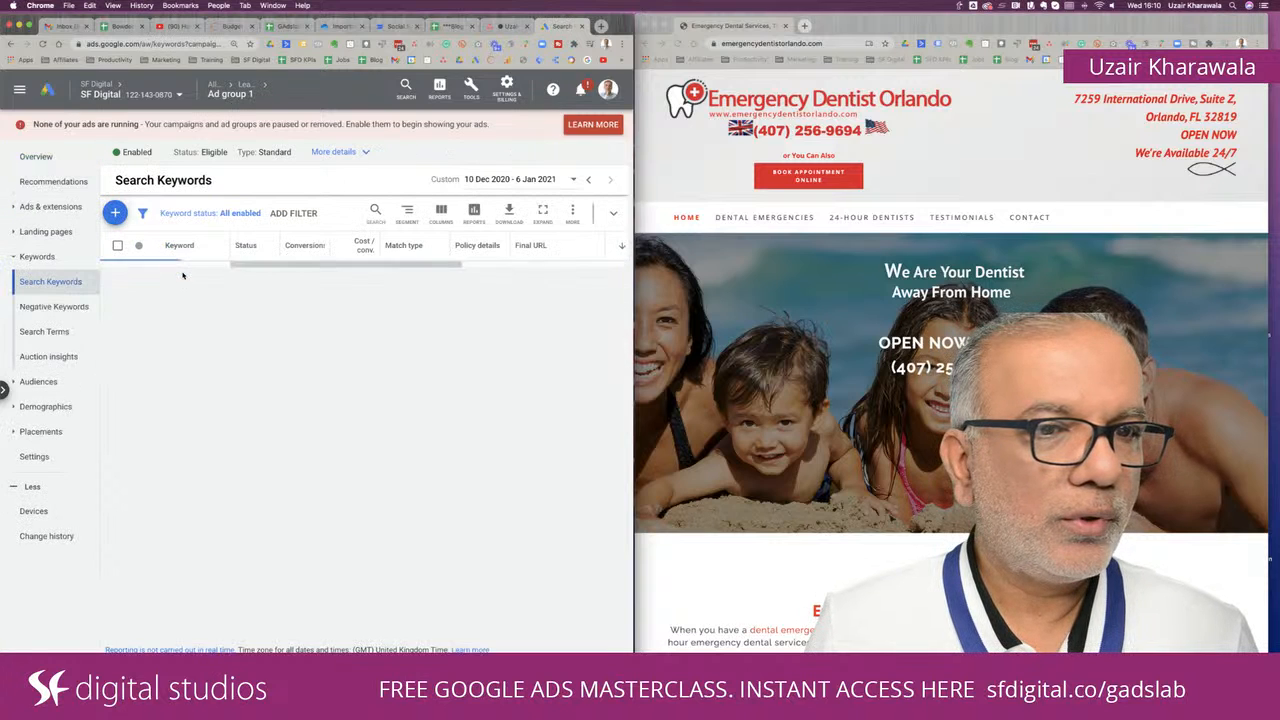
{"action": "left_click", "coordinate": [45, 207]}
{"action": "left_click", "coordinate": [30, 231]}
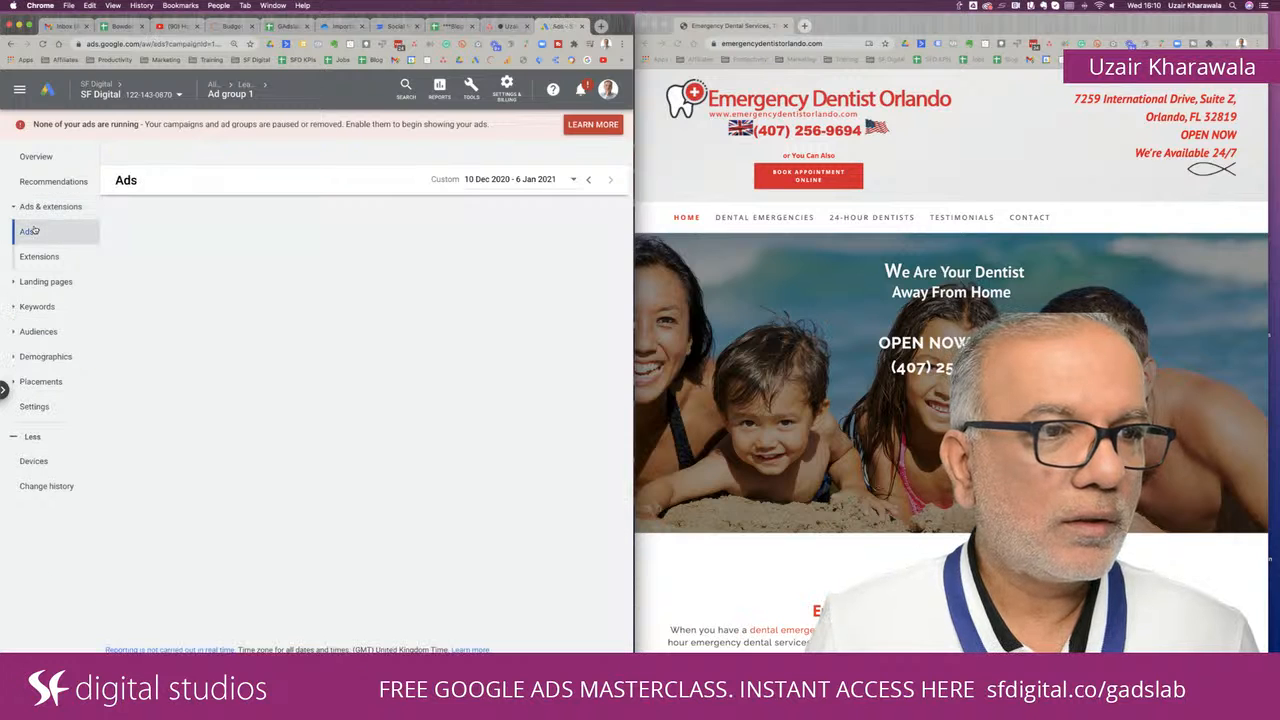
Start a new responsive search ad in the ad group and check its display URL settings.
{"action": "left_click", "coordinate": [118, 215]}
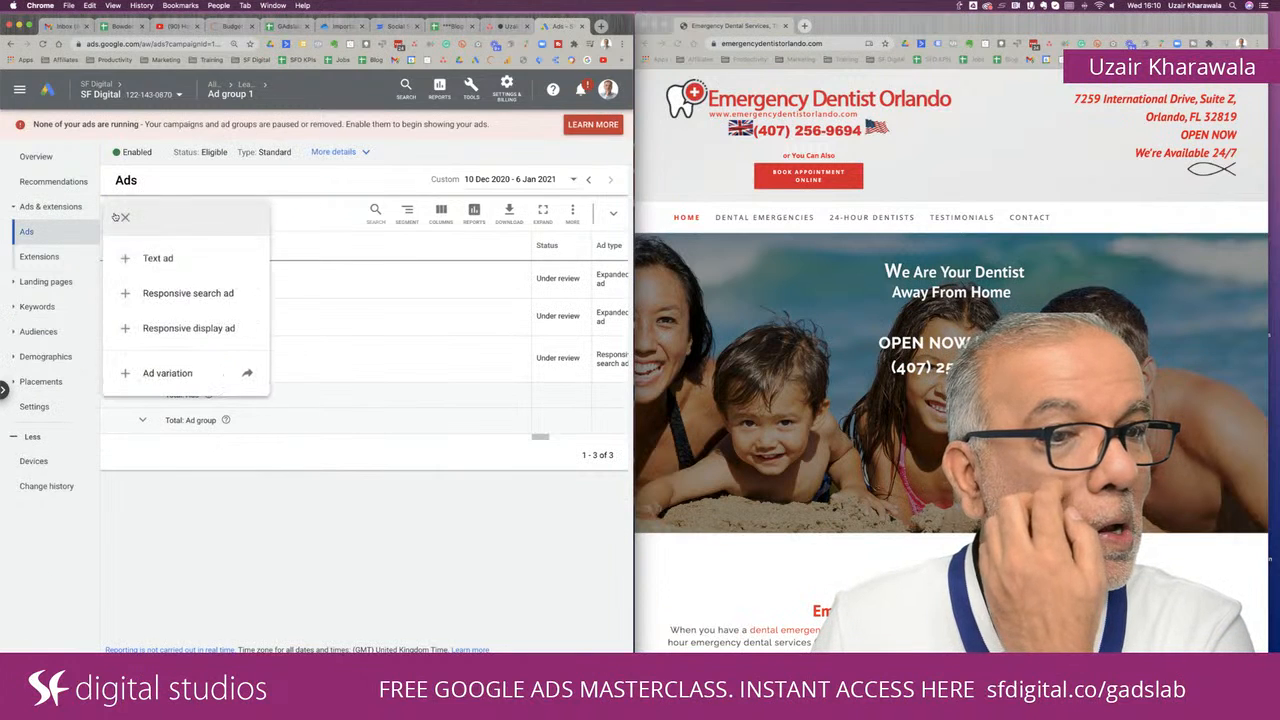
{"action": "left_click", "coordinate": [193, 295]}
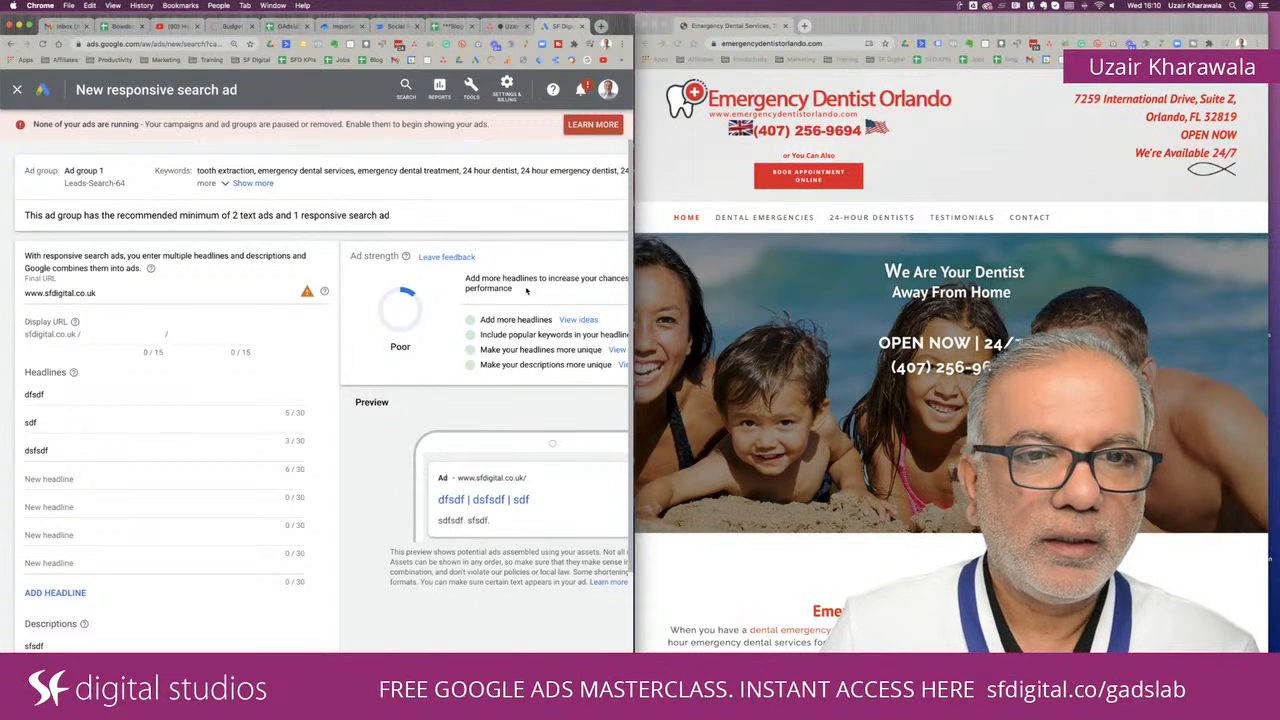
{"action": "scroll", "coordinate": [390, 248], "scroll_direction": "down", "scroll_amount": 2}
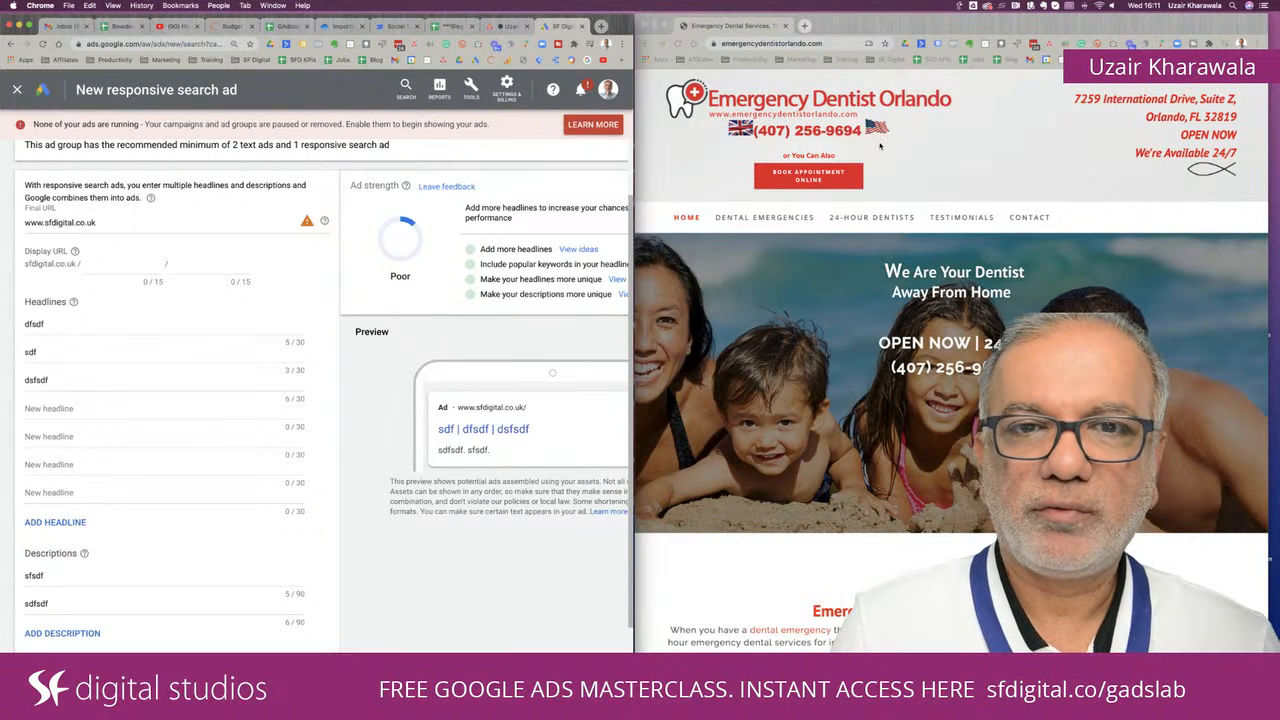
{"action": "left_click", "coordinate": [110, 269]}
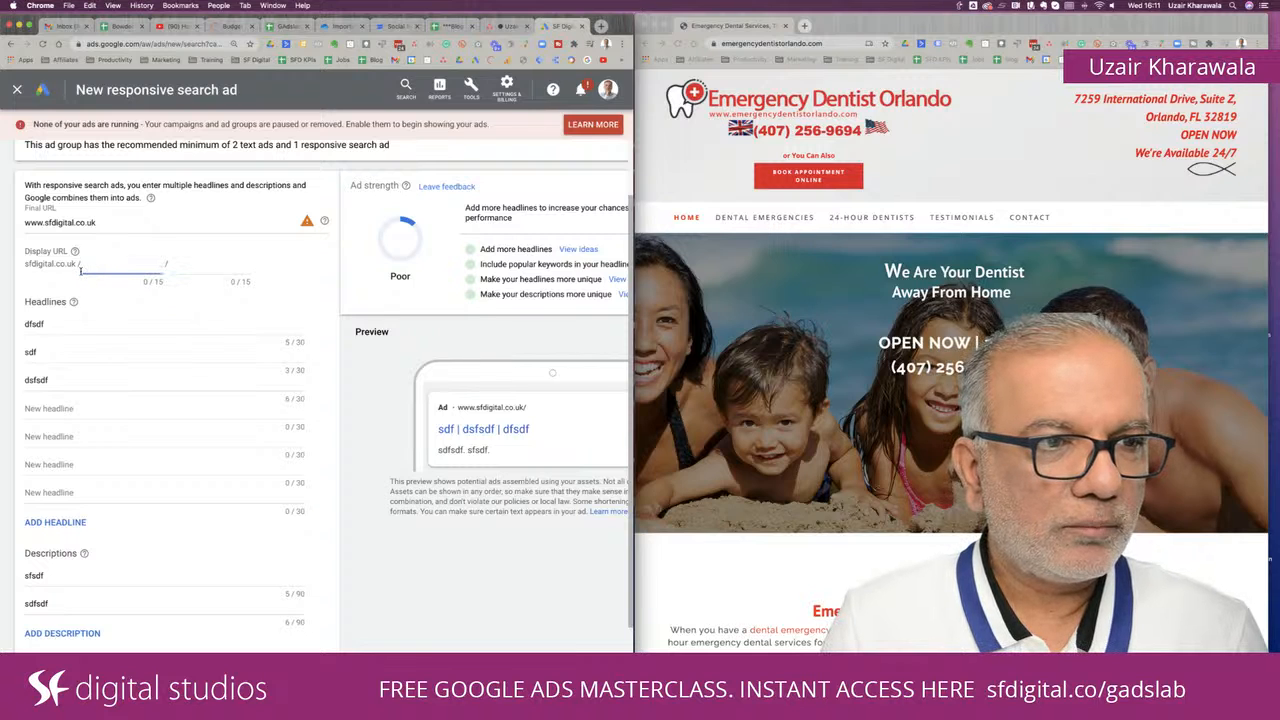
{"action": "left_click_drag", "start_coordinate": [77, 270], "coordinate": [25, 267]}
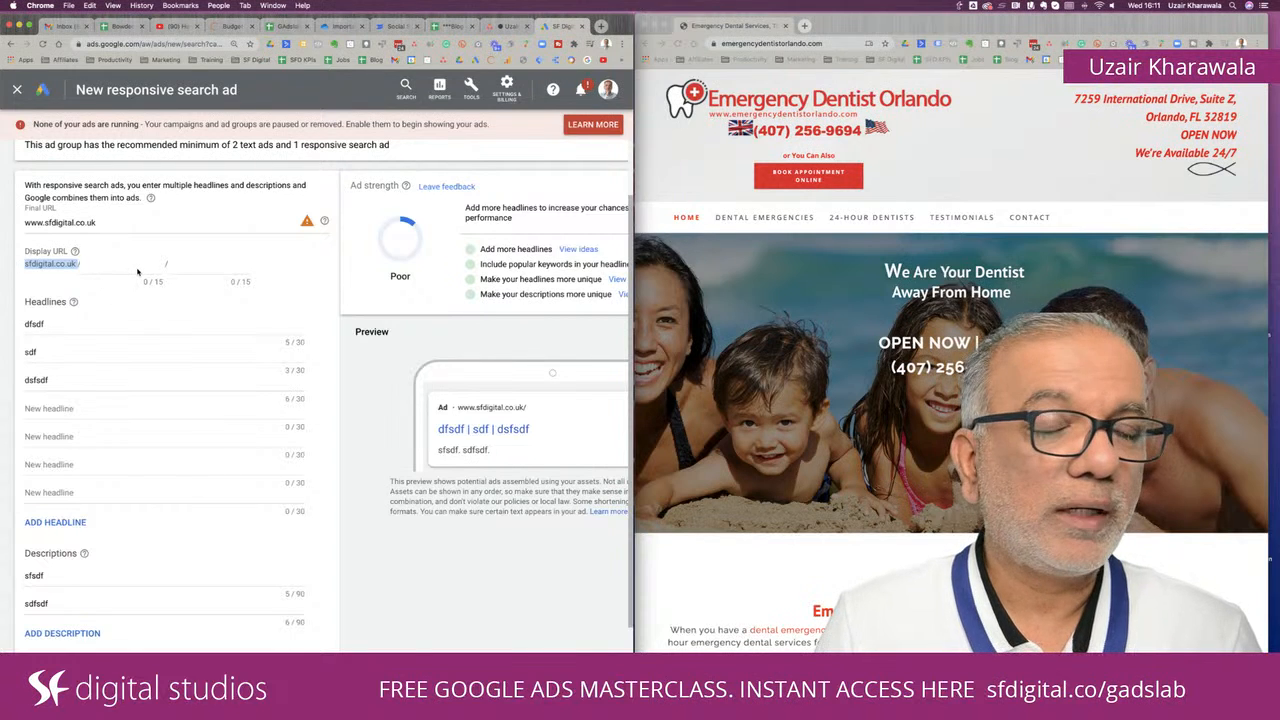
Replace the first headline with "Emergency Dentist Orlando" and pin it to show only in position 1.
{"action": "double_click", "coordinate": [124, 324]}
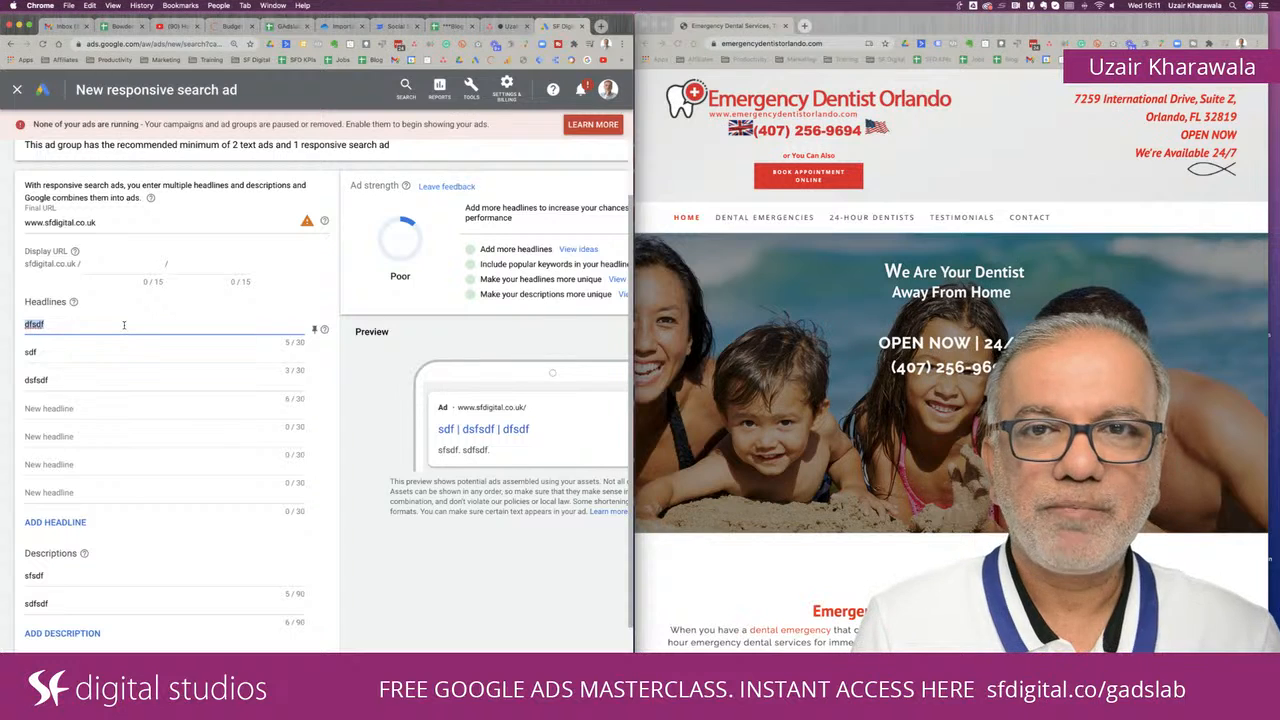
{"action": "type", "text": "Emergen"}
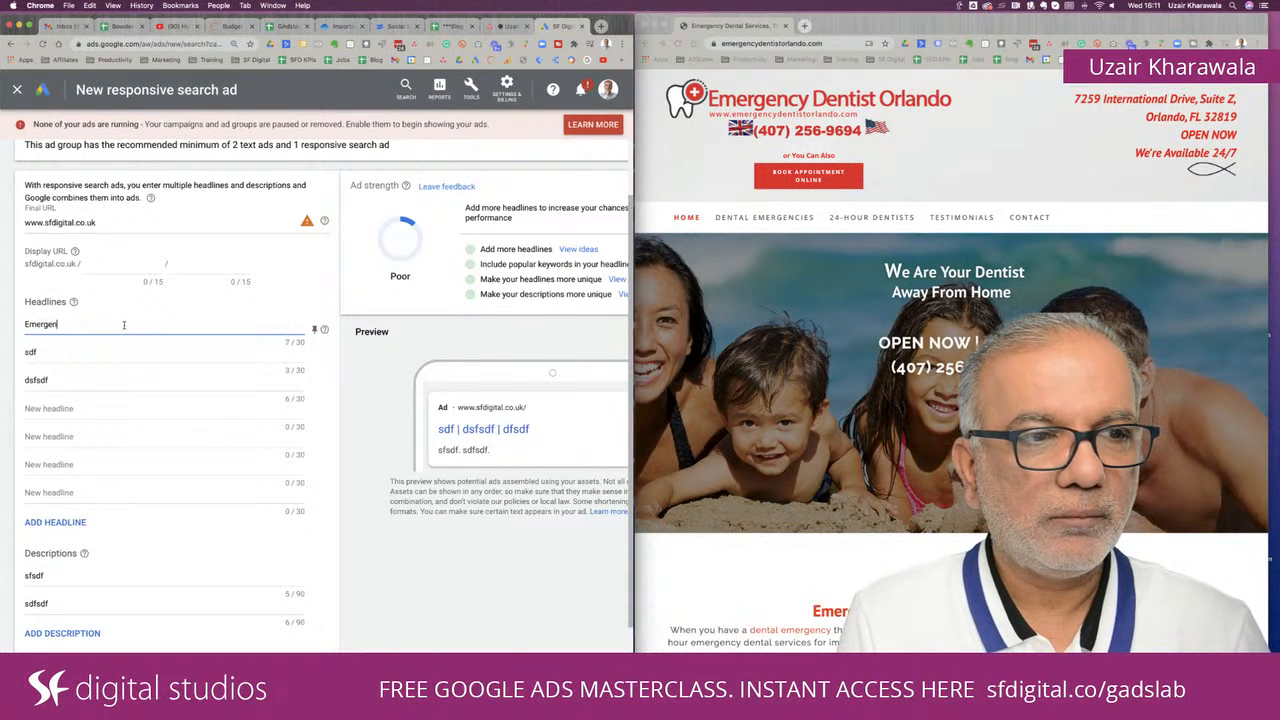
{"action": "type", "text": "cy Dentist Orlando"}
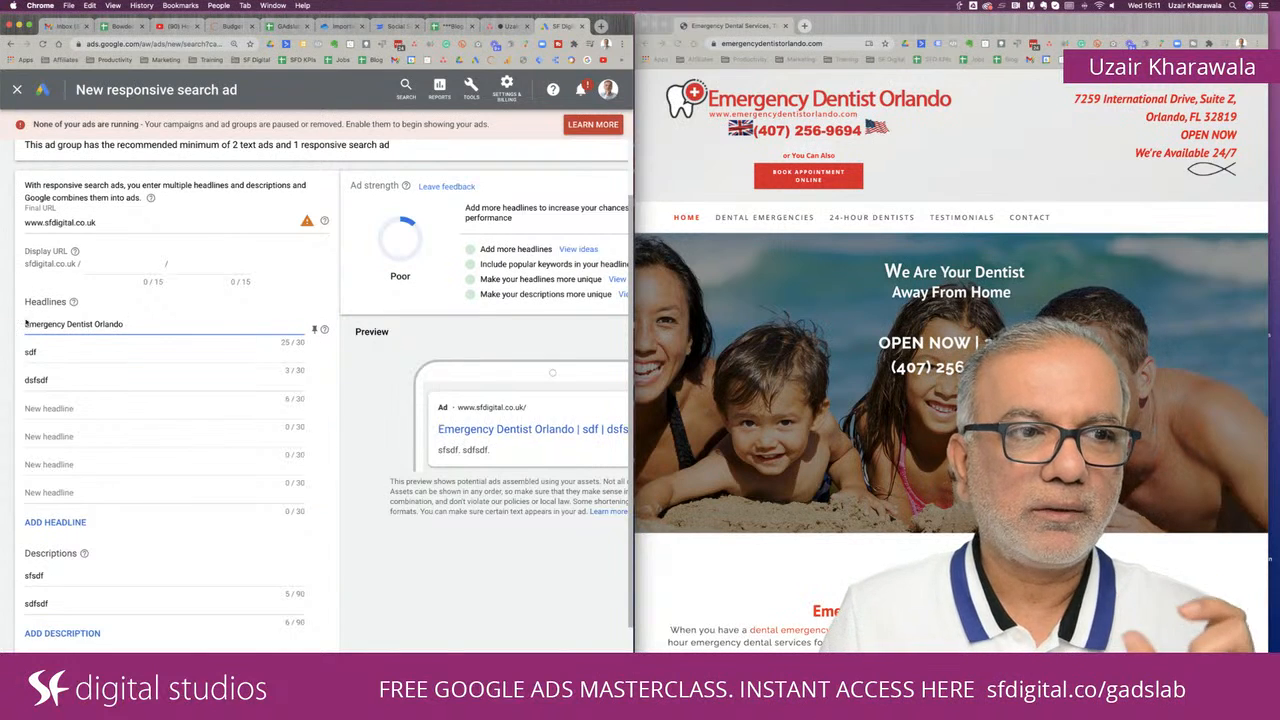
{"action": "left_click_drag", "start_coordinate": [36, 327], "coordinate": [113, 332]}
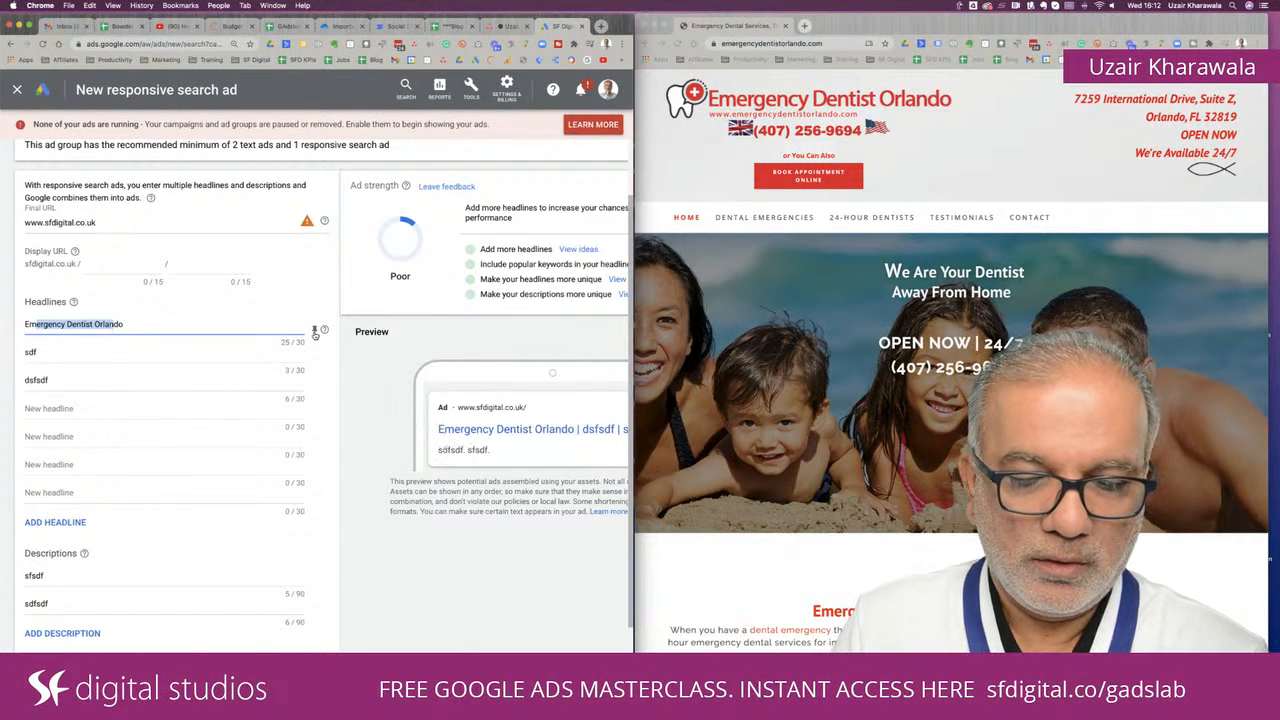
{"action": "left_click", "coordinate": [315, 333]}
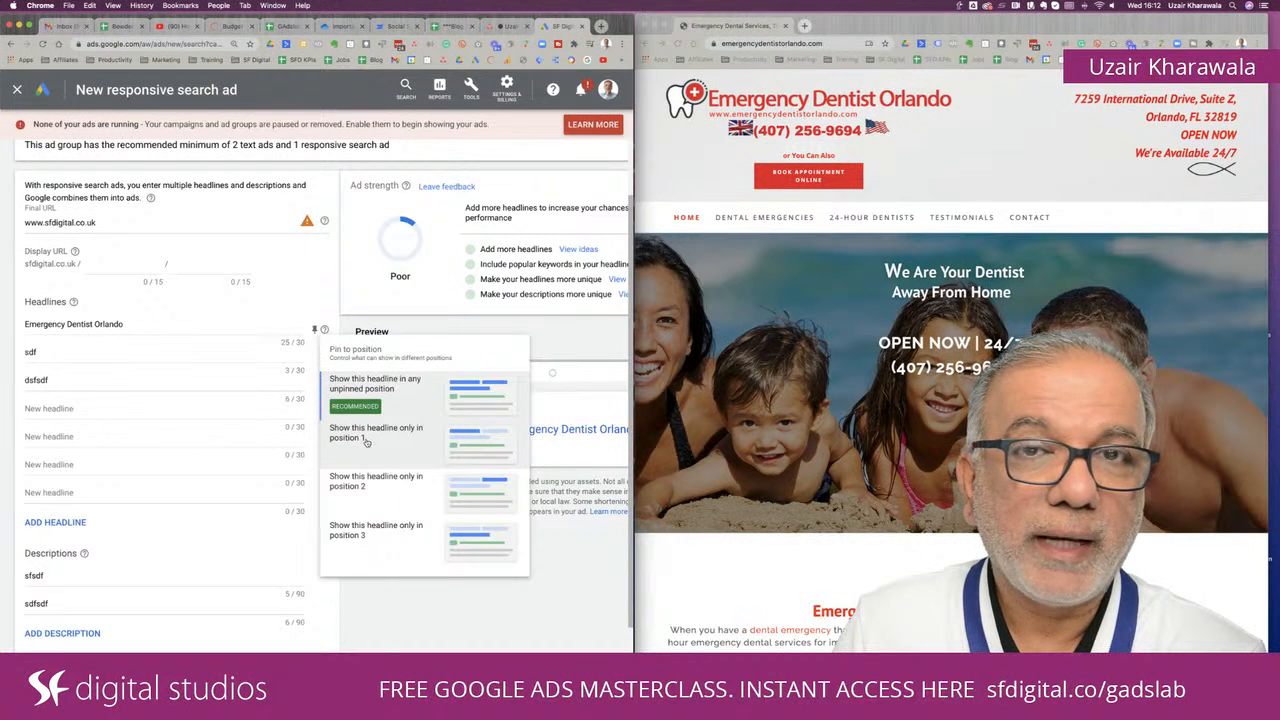
{"action": "left_click", "coordinate": [366, 441]}
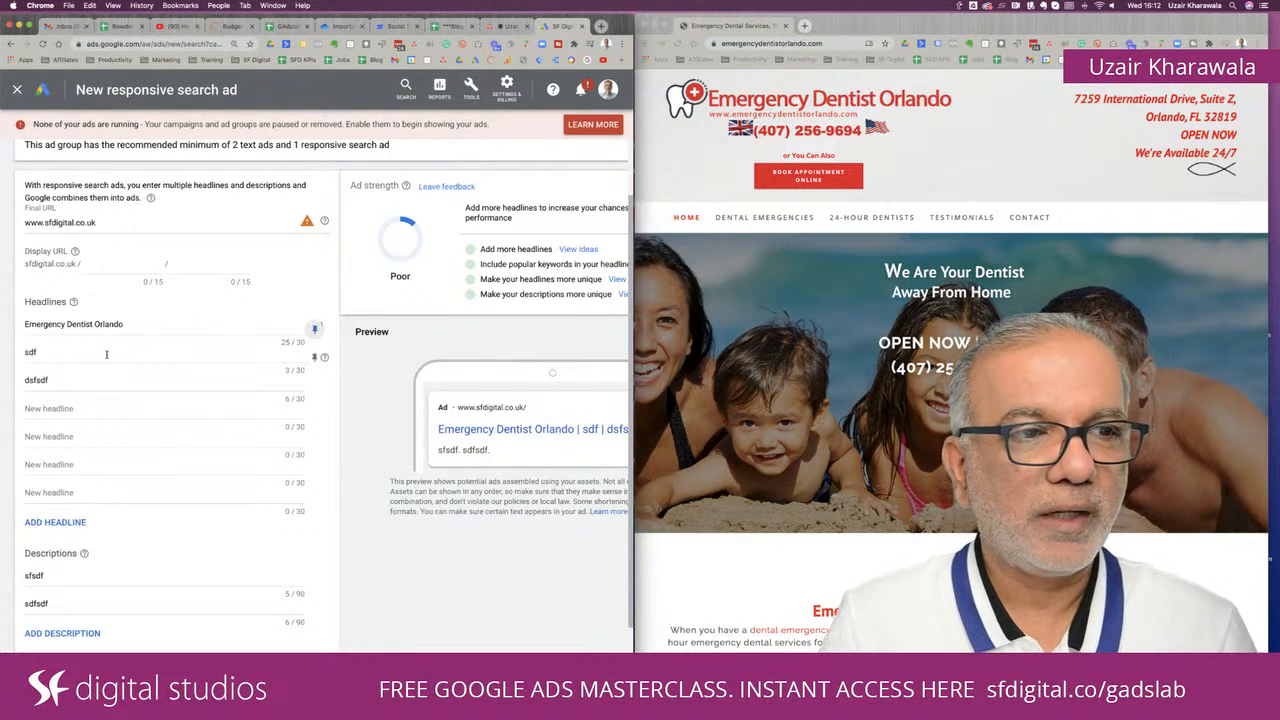
Replace the second headline of the responsive search ad with "24-Hour Dentist".
{"action": "double_click", "coordinate": [106, 354]}
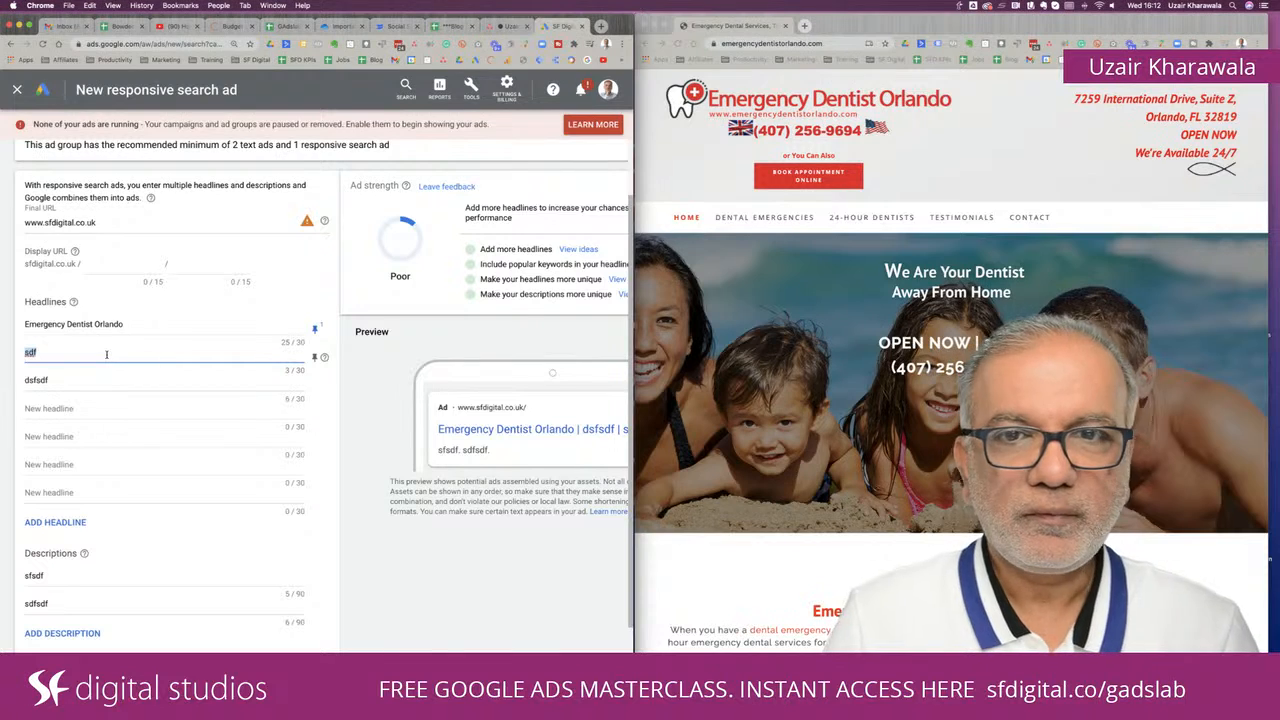
{"action": "type", "text": "D"}
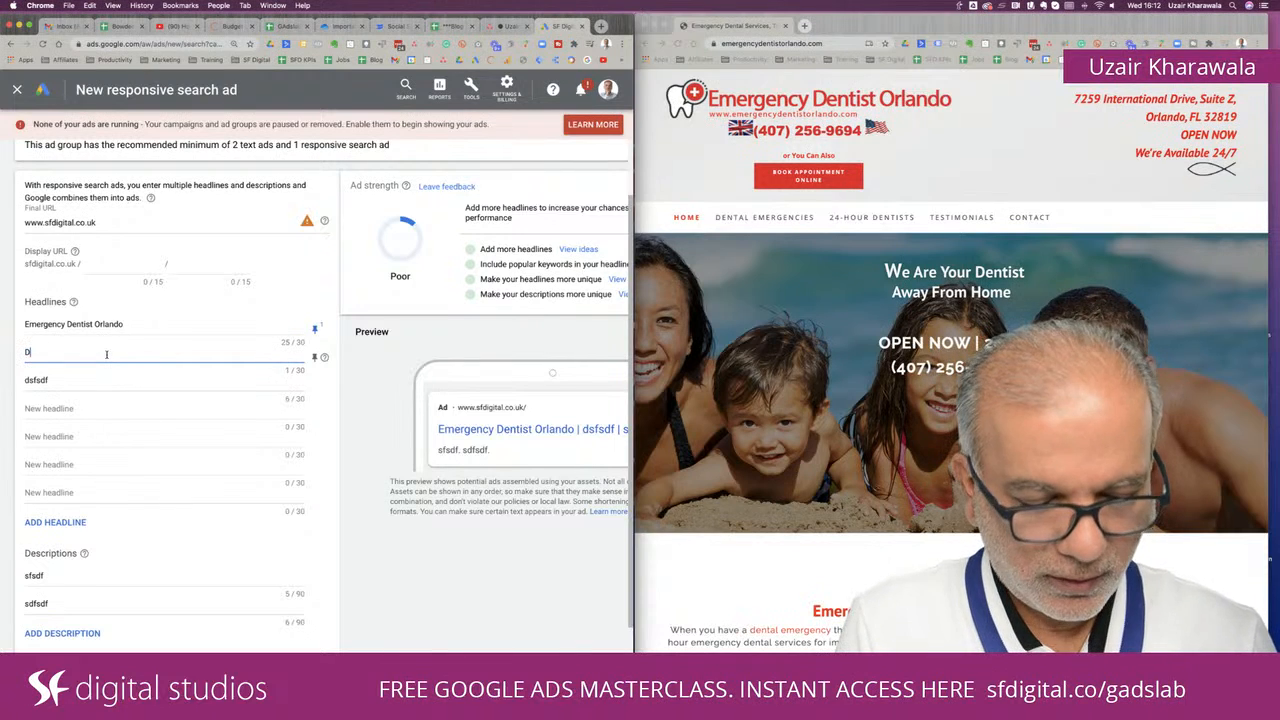
{"action": "type", "text": "enta"}
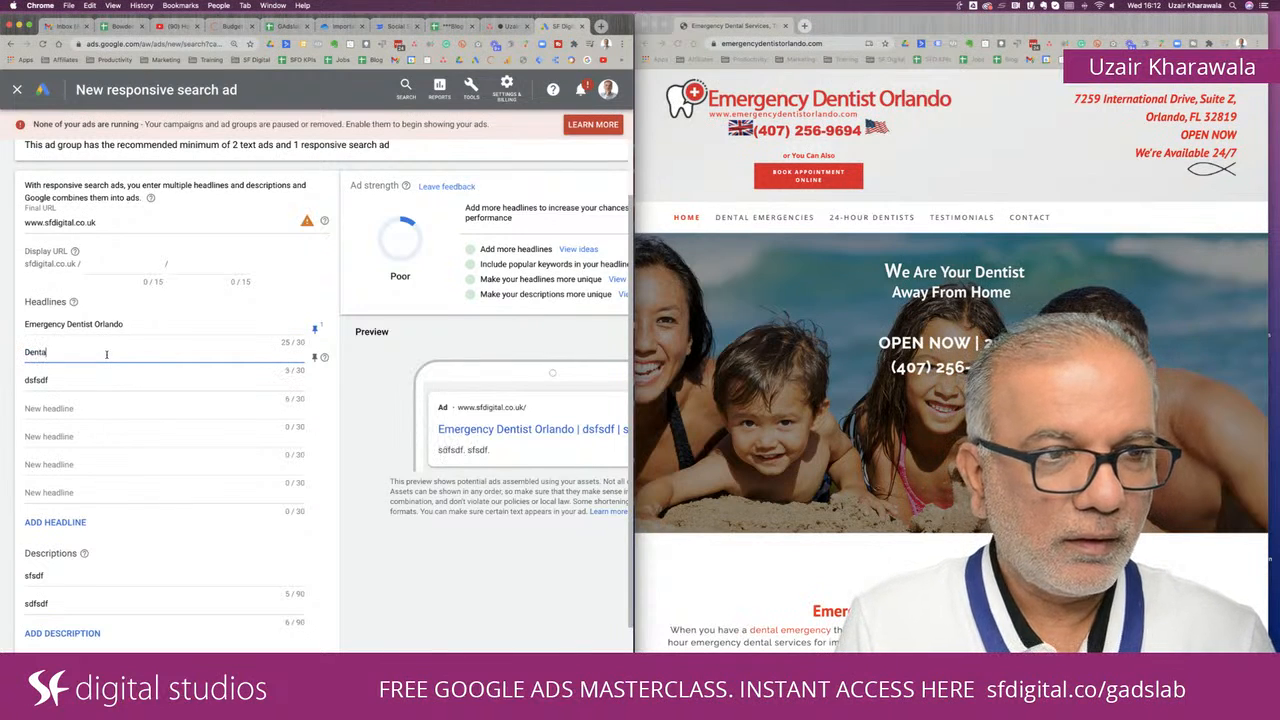
{"action": "key", "text": "BackSpace"}
{"action": "key", "text": "BackSpace"}
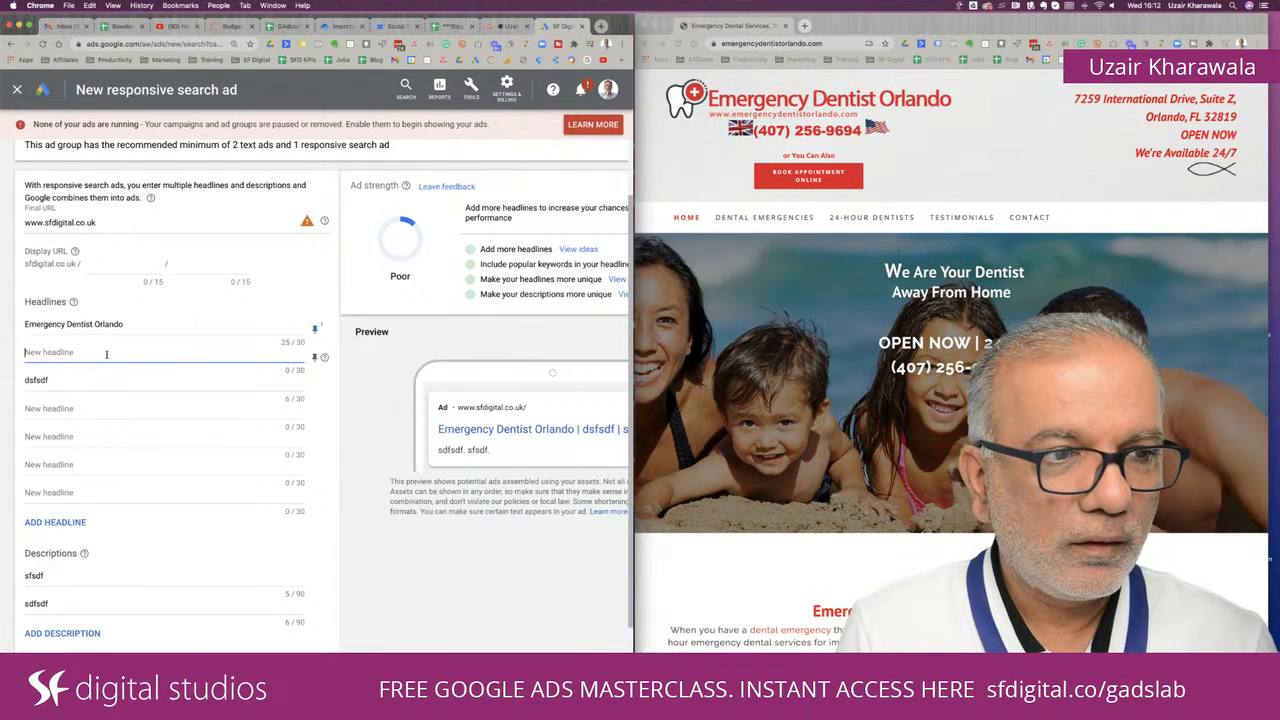
{"action": "type", "text": "24-Hour Dentist"}
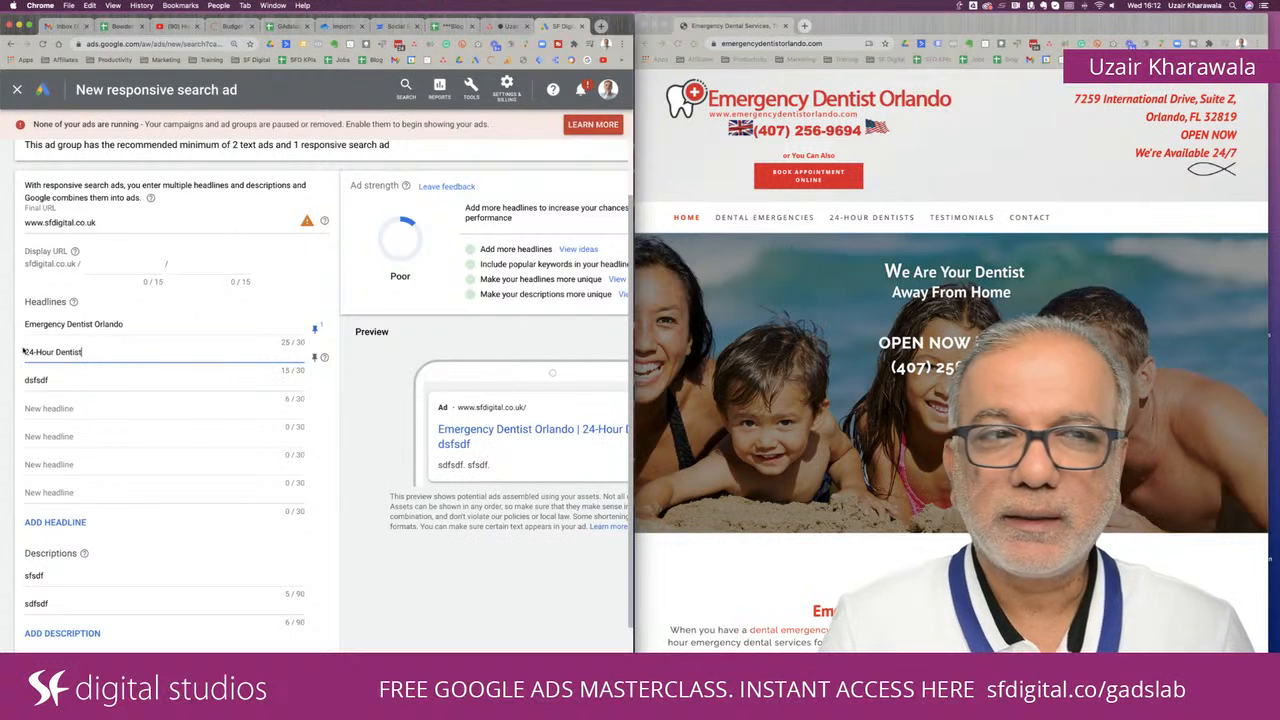
{"action": "key", "text": "Tab"}
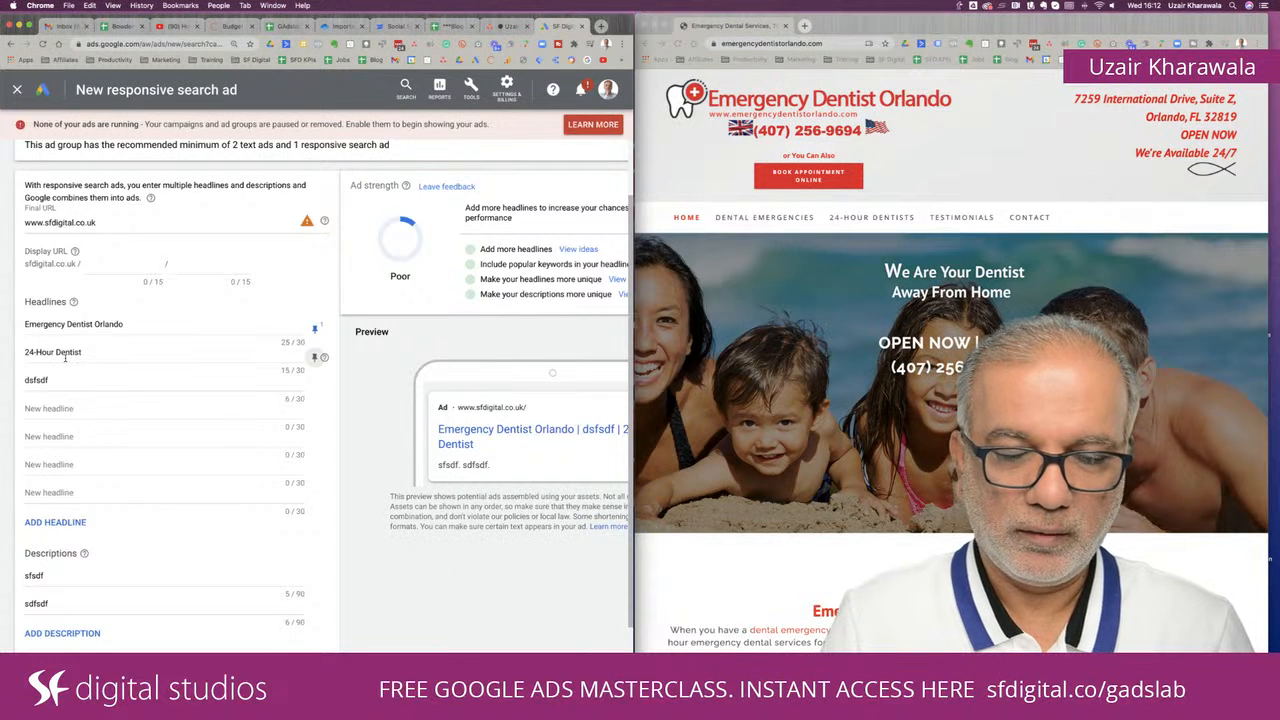
Replace the third headline of the responsive search ad with "Immediate Pain Relief".
{"action": "double_click", "coordinate": [47, 385]}
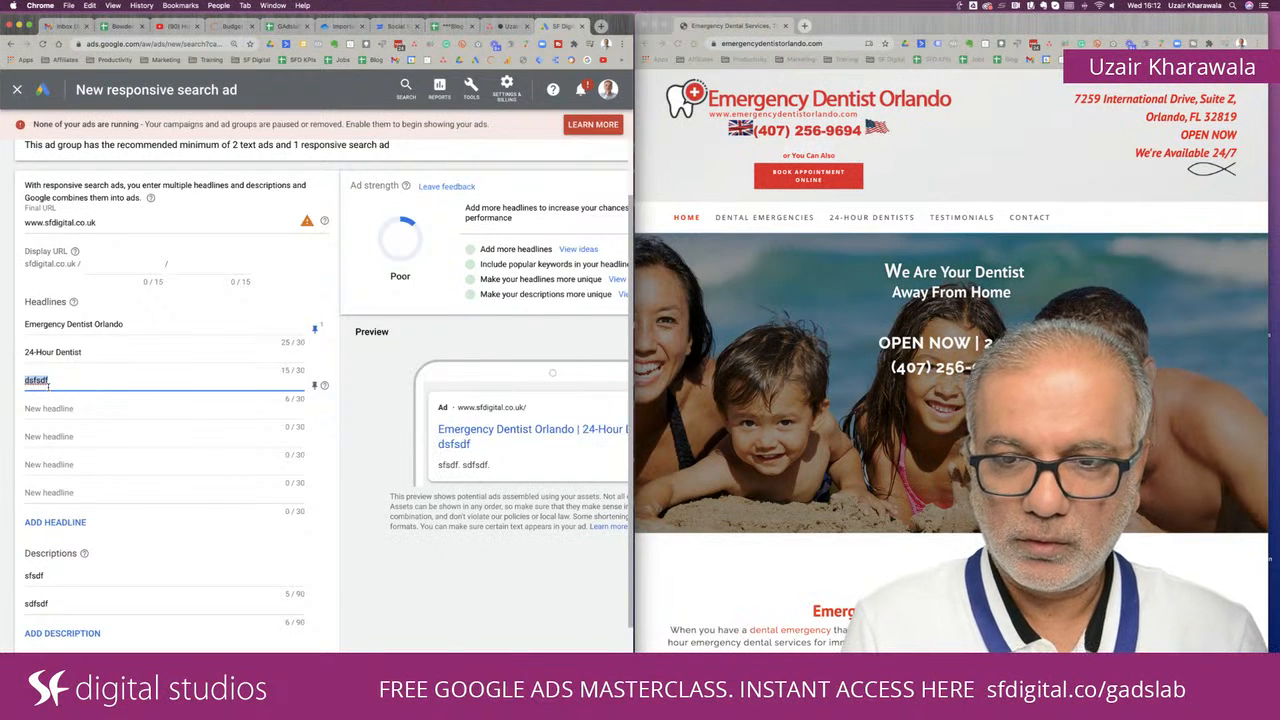
{"action": "type", "text": "Immedi"}
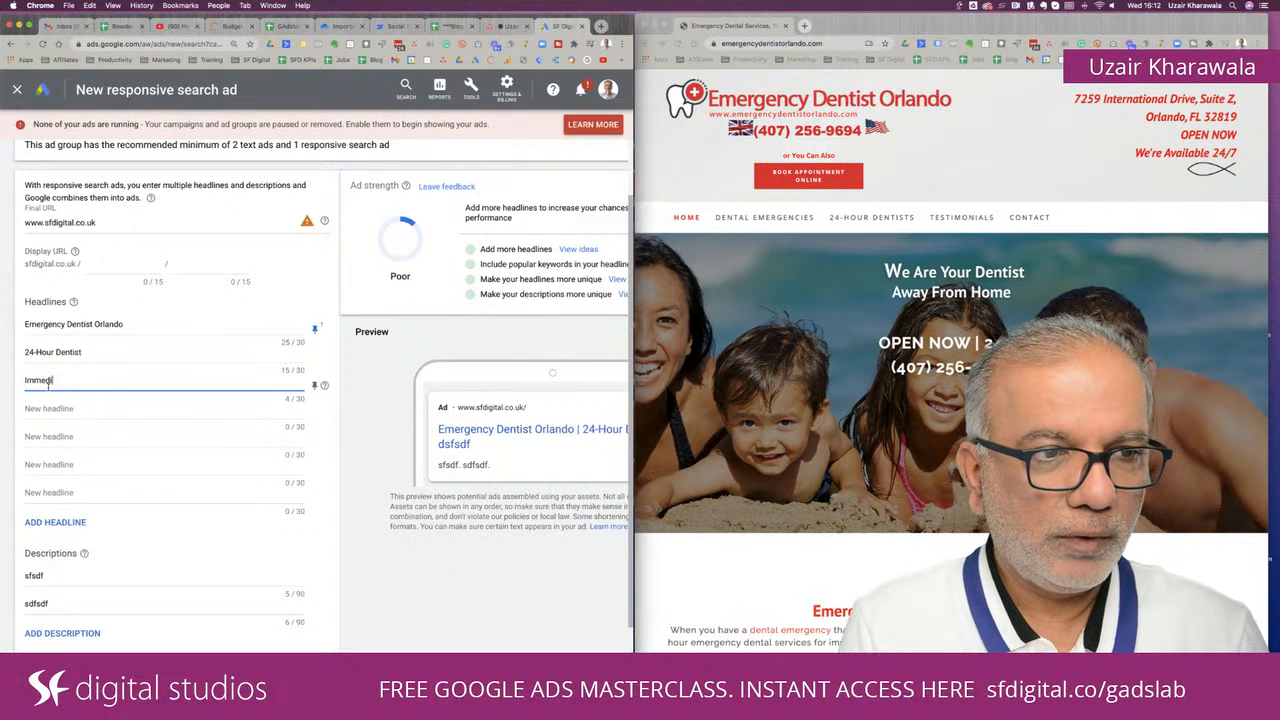
{"action": "type", "text": "ate Pain Relief"}
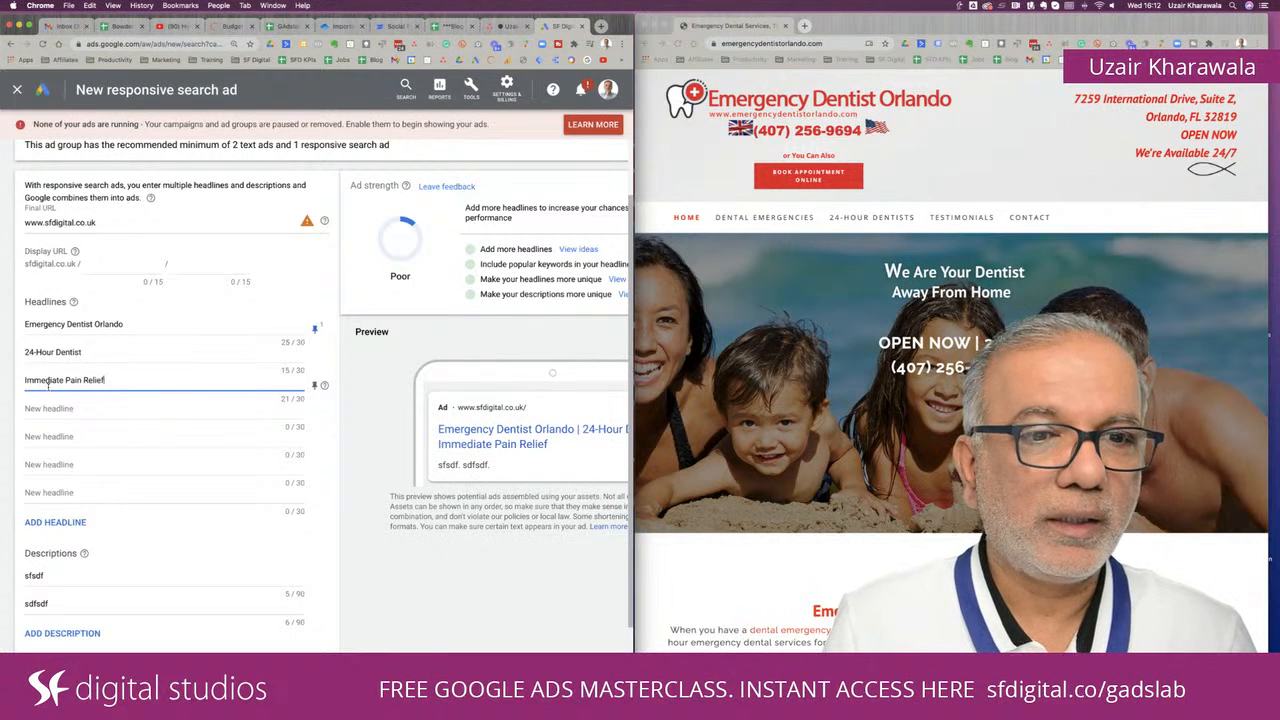
View the suggested ideas for the fourth headline, and leave the new responsive search ad without saving it.
{"action": "scroll", "coordinate": [48, 384], "scroll_direction": "down", "scroll_amount": 1}
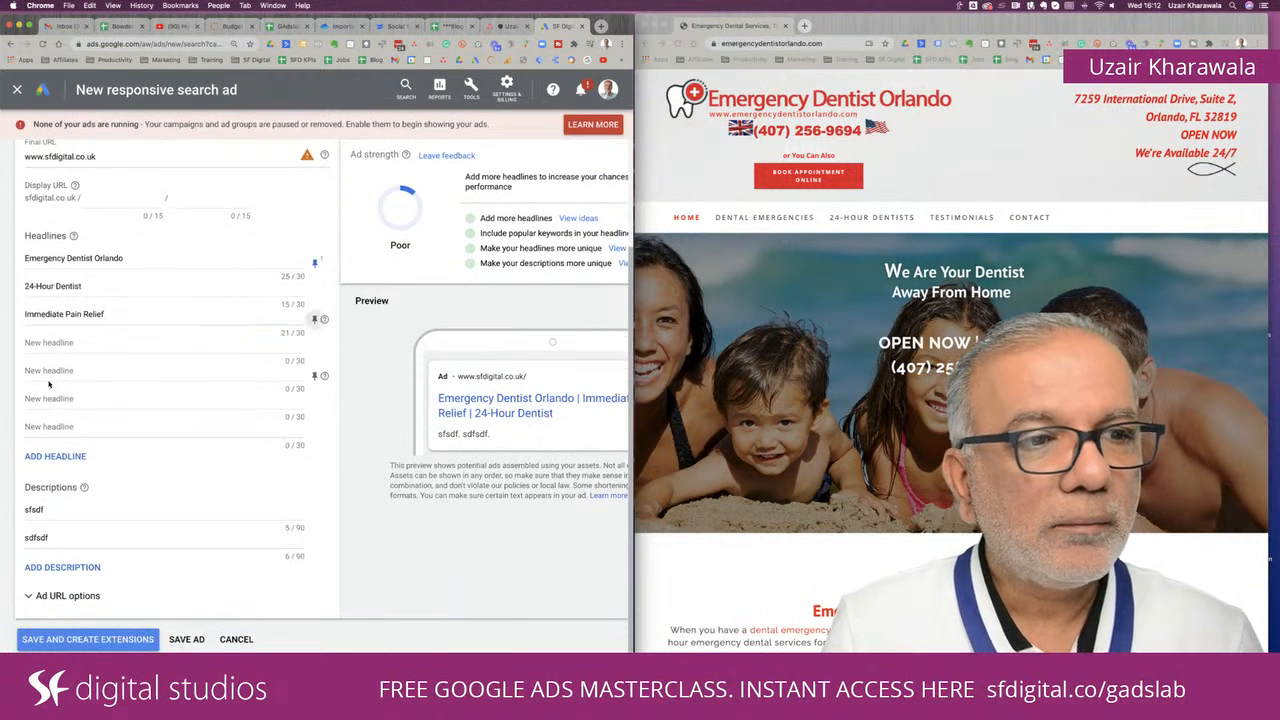
{"action": "left_click", "coordinate": [56, 348]}
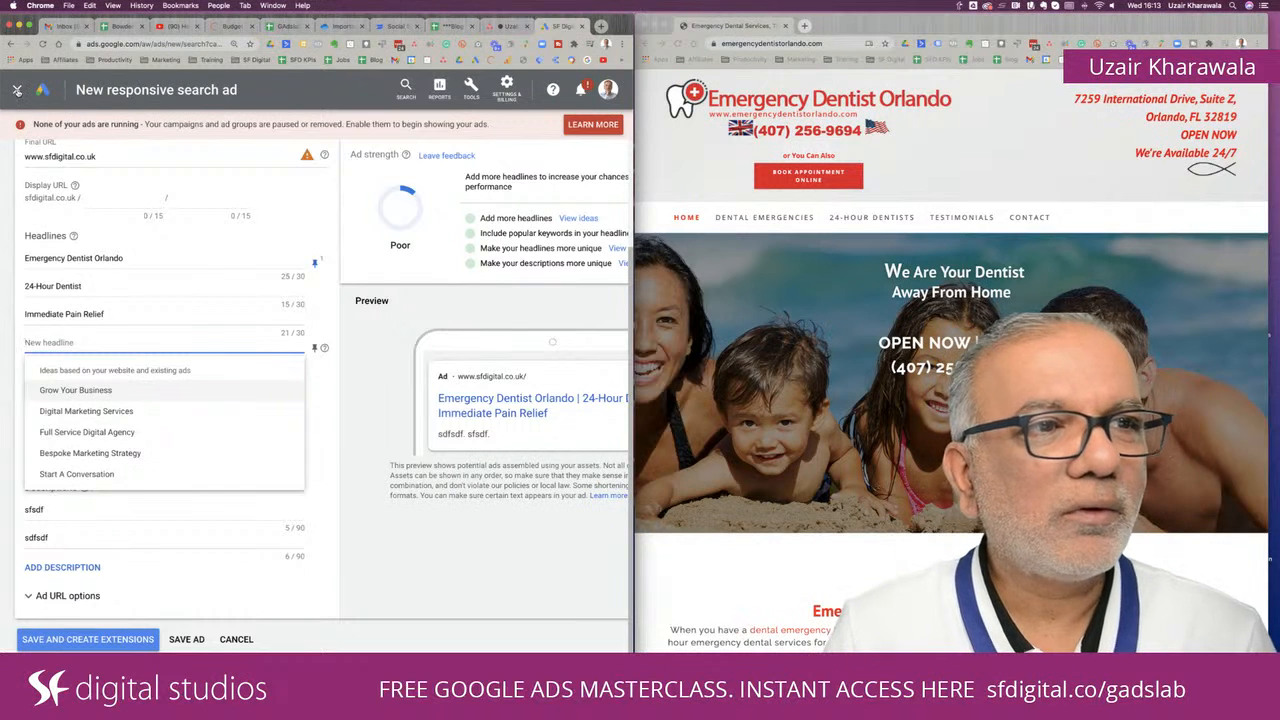
{"action": "left_click", "coordinate": [17, 89]}
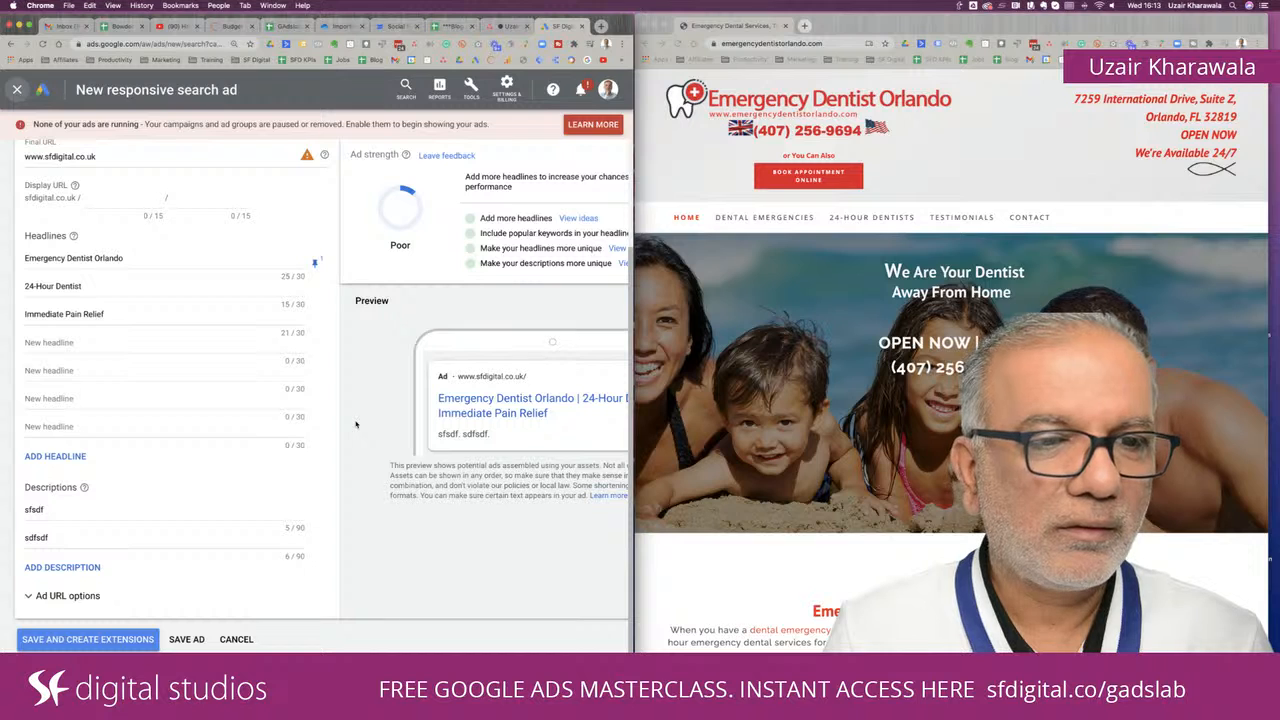
{"action": "left_click", "coordinate": [161, 258]}
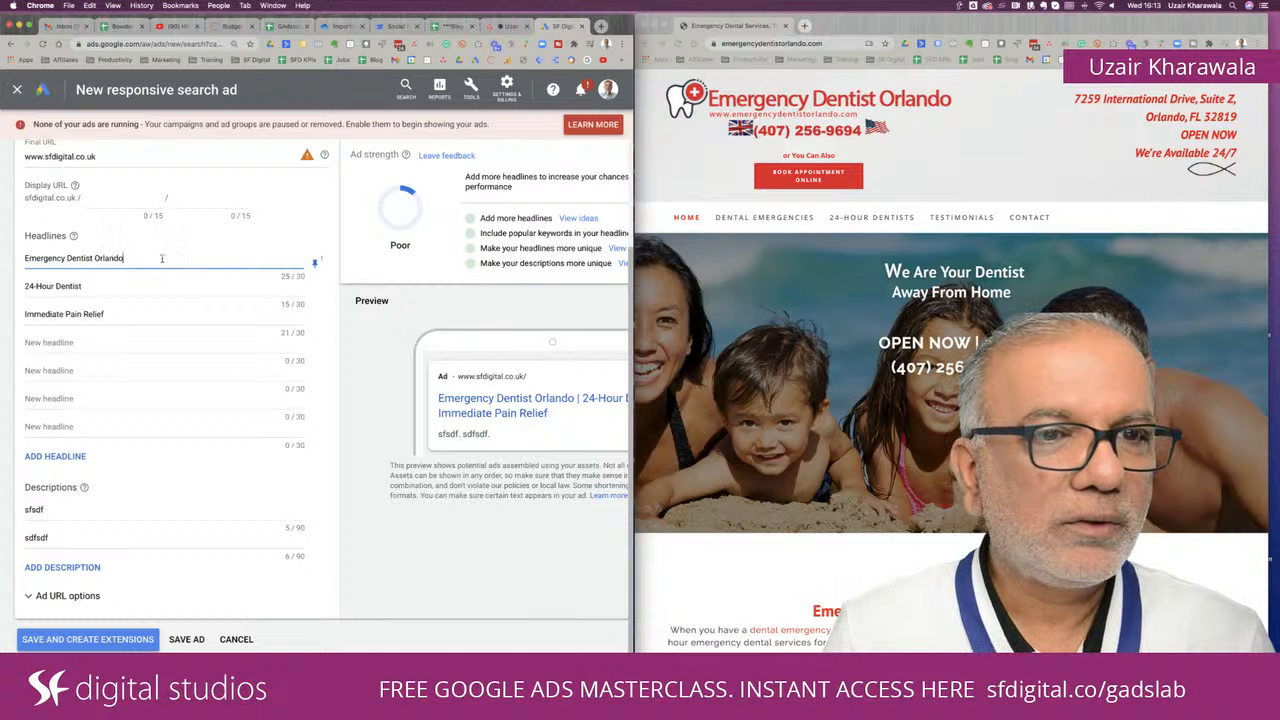
{"action": "left_click", "coordinate": [19, 89]}
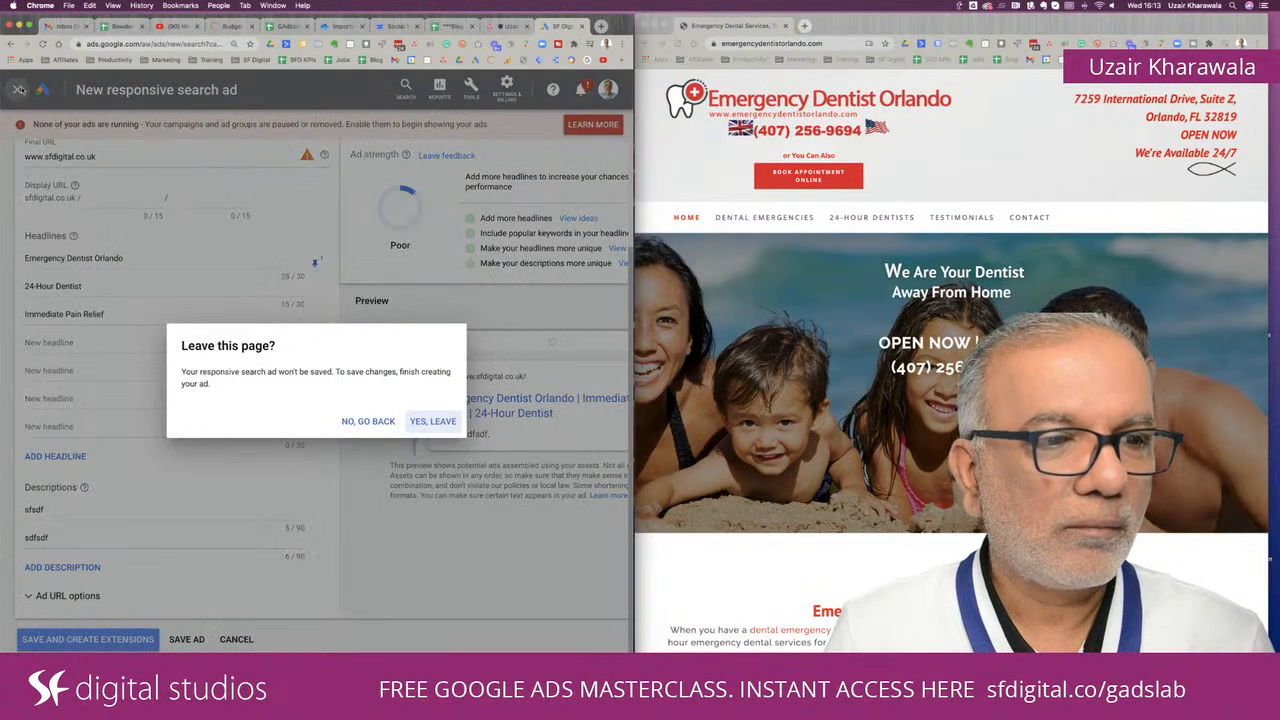
{"action": "left_click", "coordinate": [439, 422]}
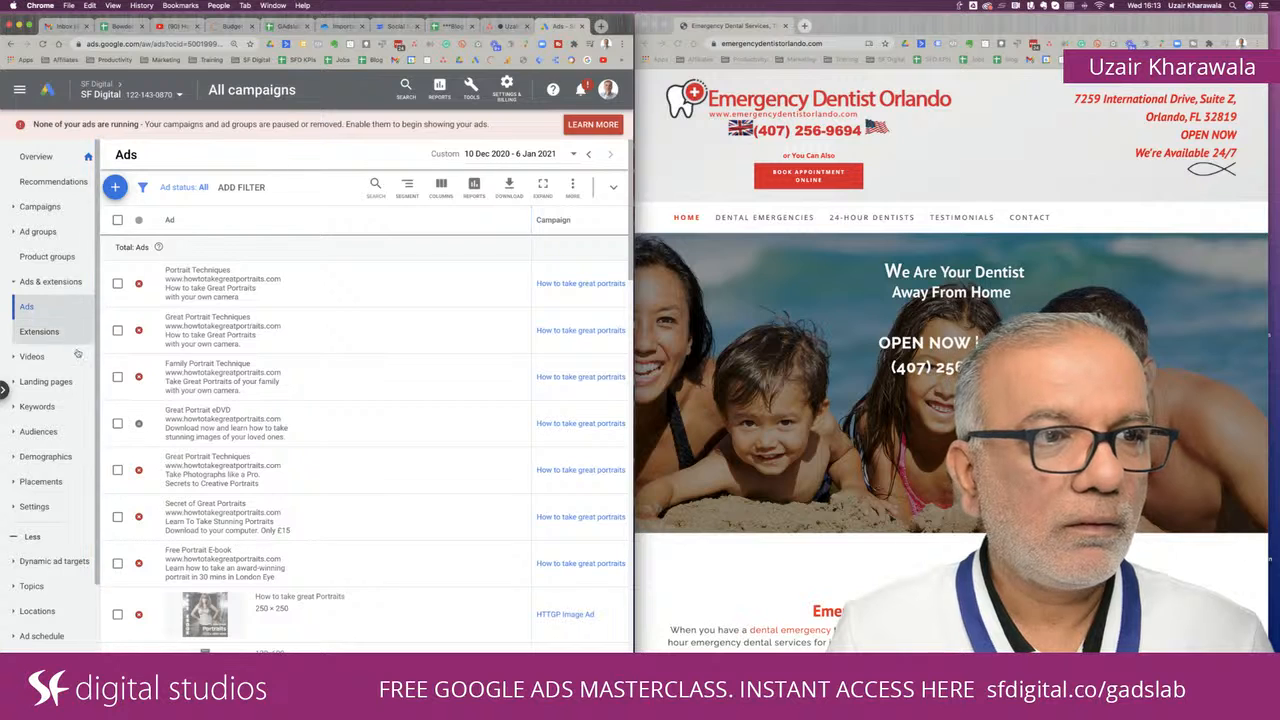
Narrow the ads view to search campaigns and return it to all campaigns.
{"action": "left_click", "coordinate": [3, 390]}
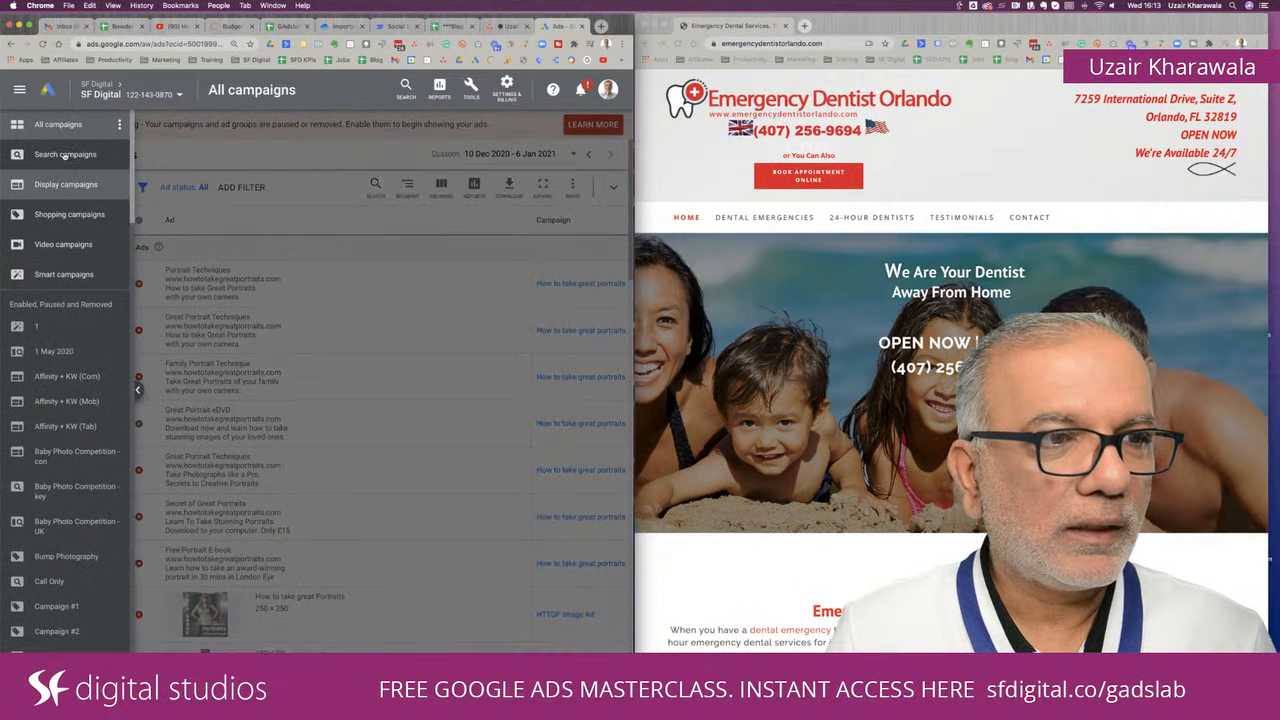
{"action": "left_click", "coordinate": [65, 155]}
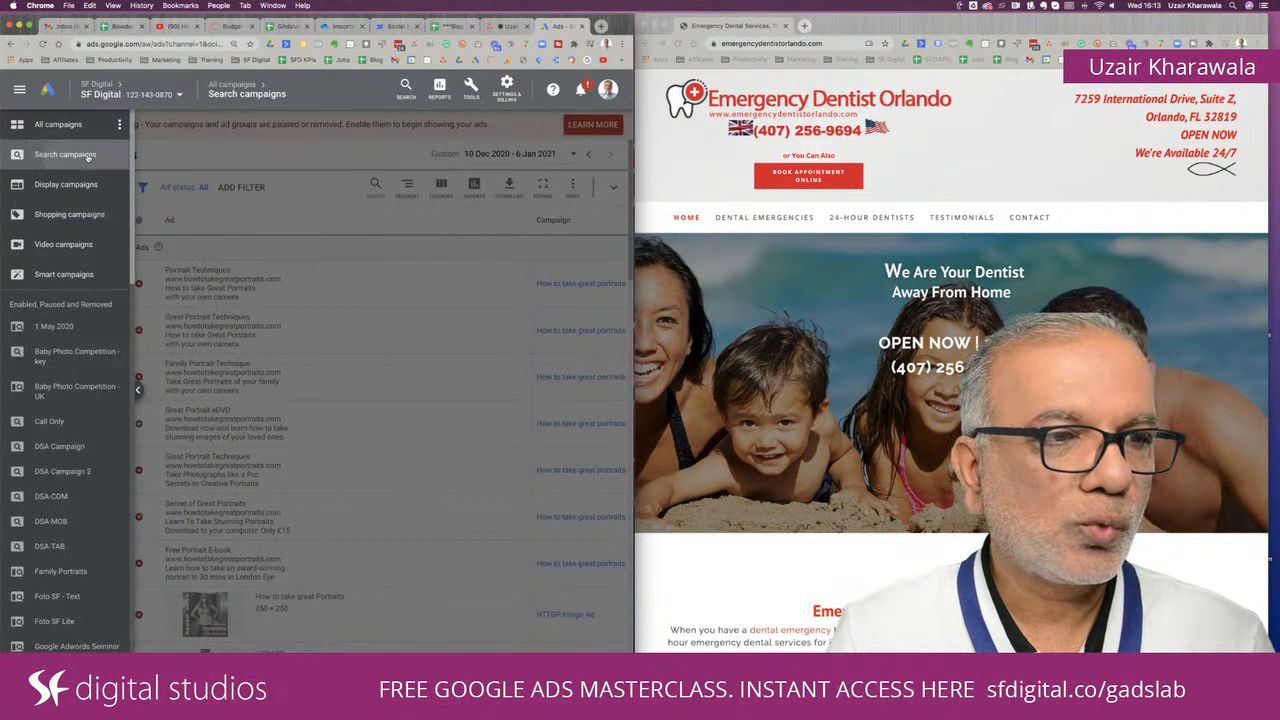
{"action": "left_click", "coordinate": [211, 155]}
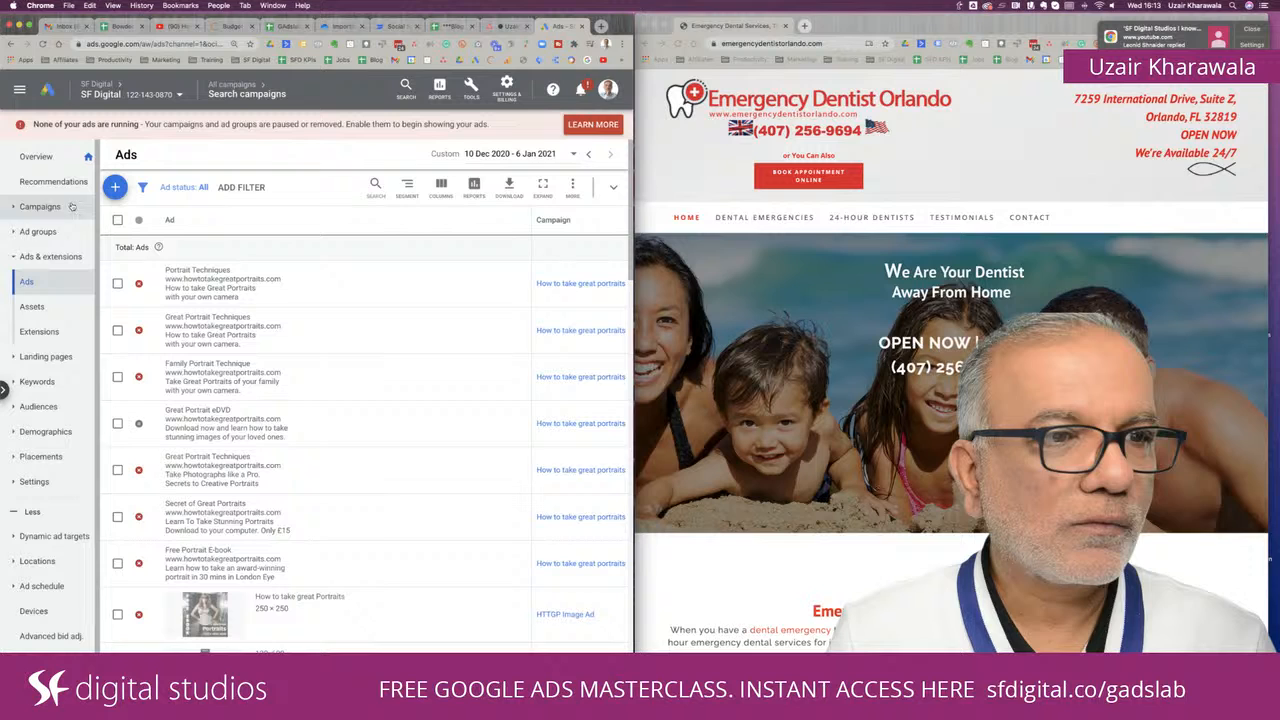
{"action": "left_click", "coordinate": [5, 390]}
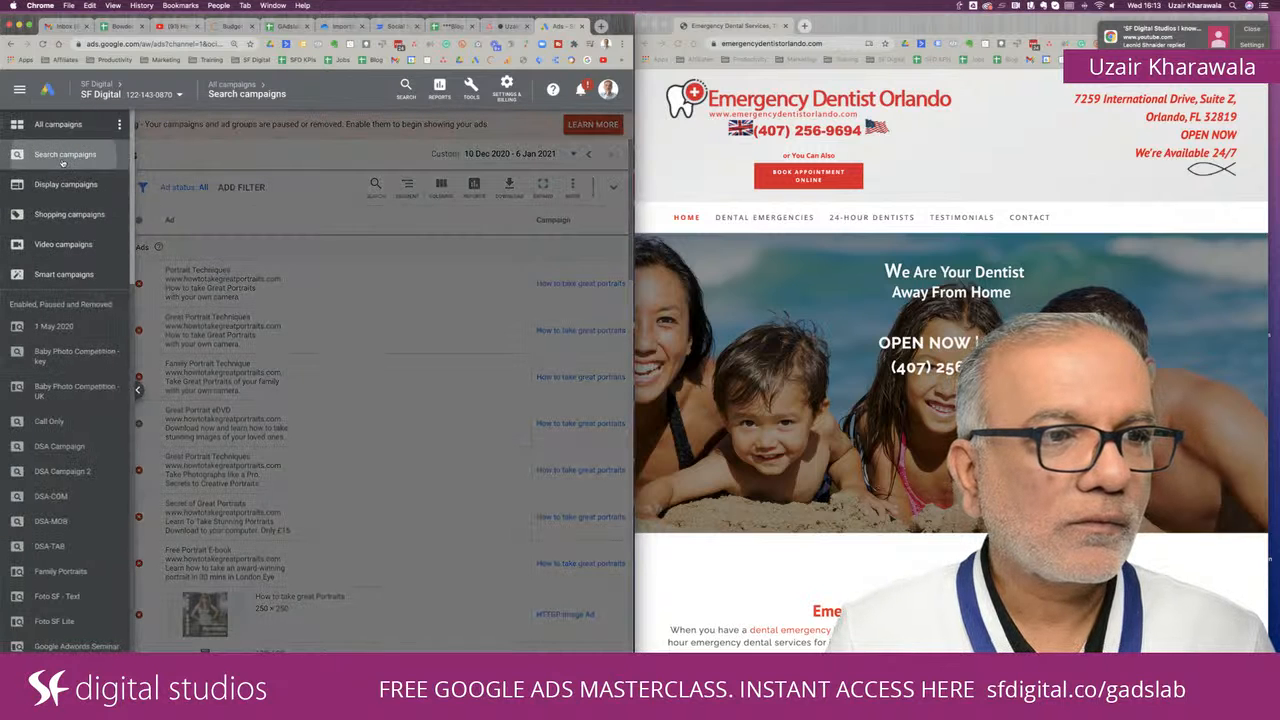
{"action": "left_click", "coordinate": [86, 126]}
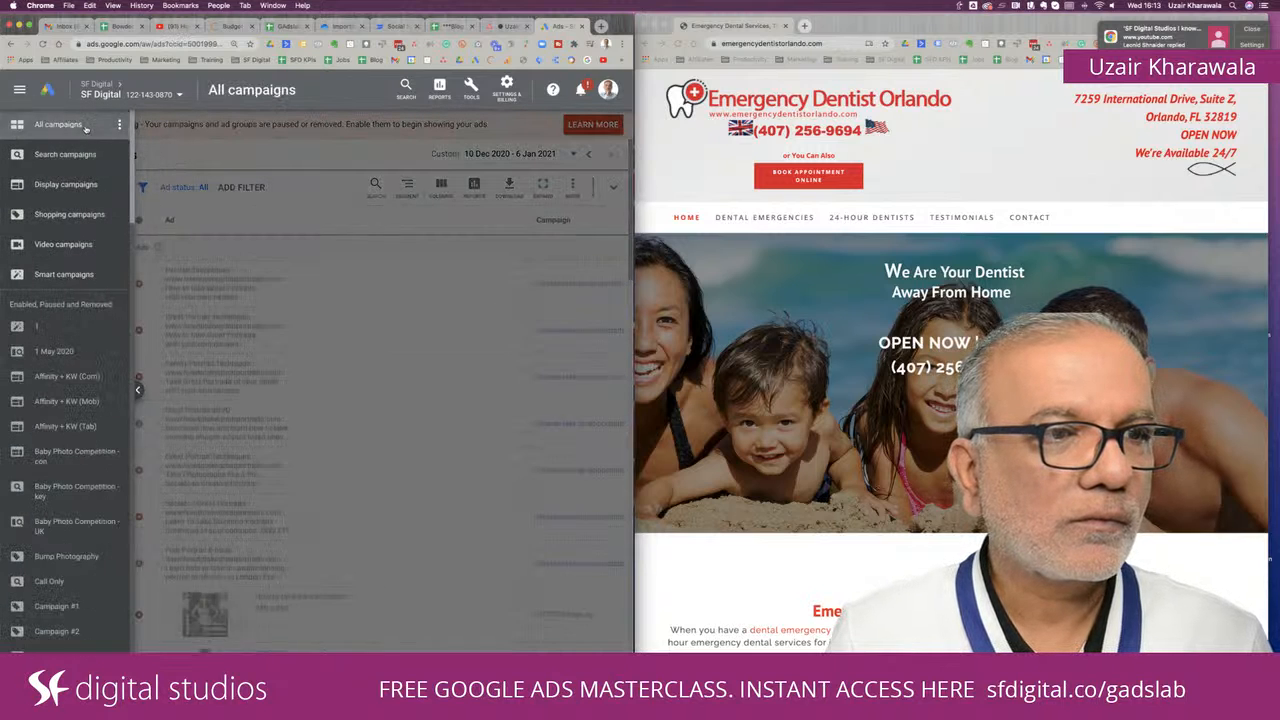
Open the campaigns list for all campaigns and start creating a new campaign.
{"action": "left_click", "coordinate": [197, 154]}
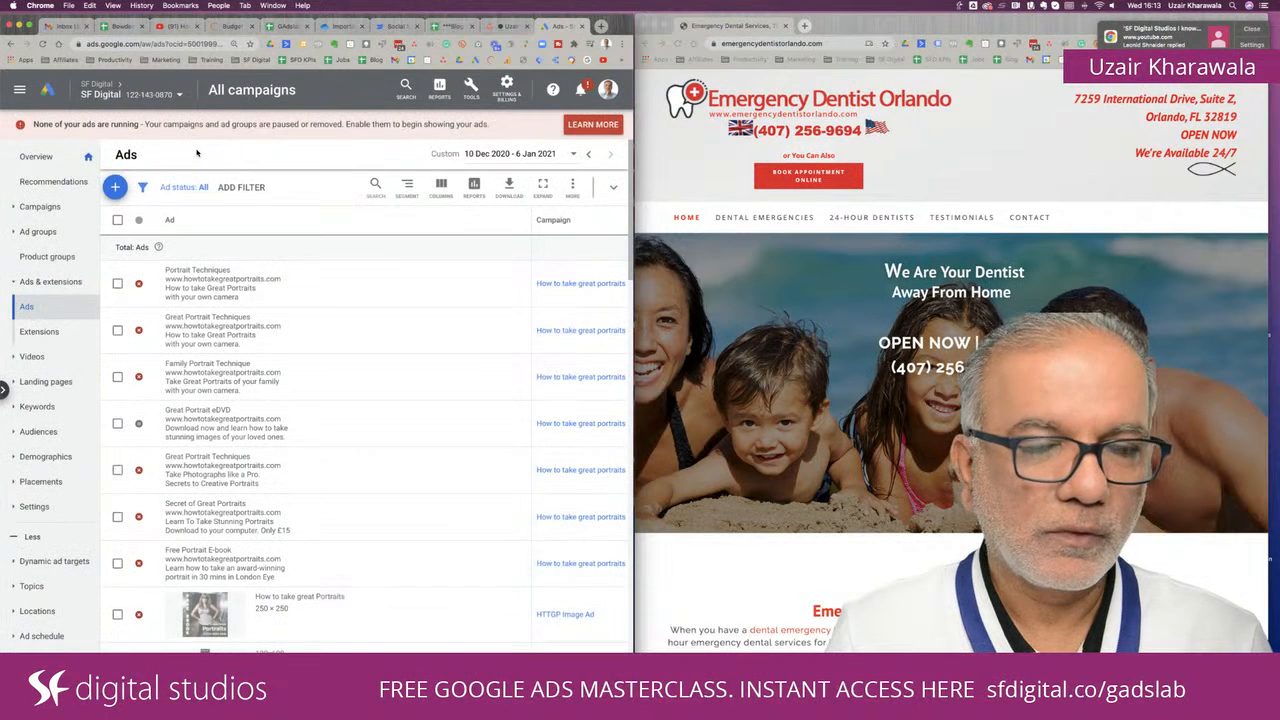
{"action": "left_click", "coordinate": [57, 209]}
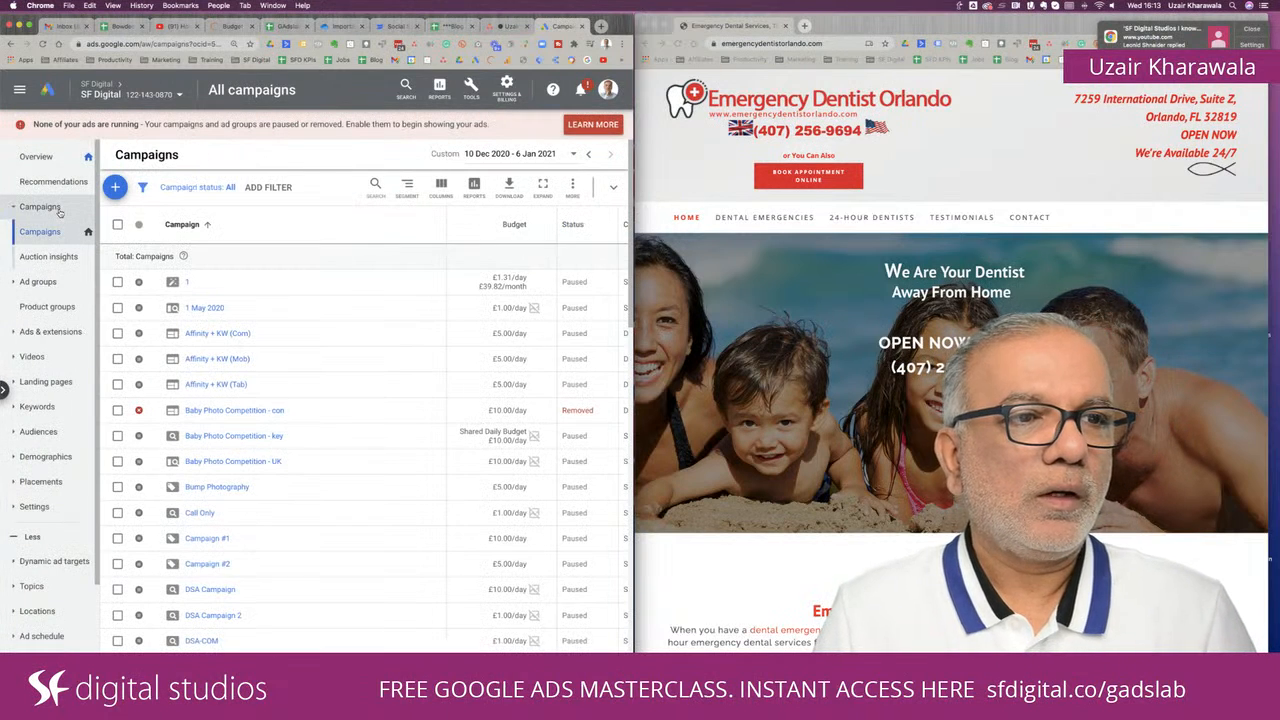
{"action": "left_click", "coordinate": [116, 192]}
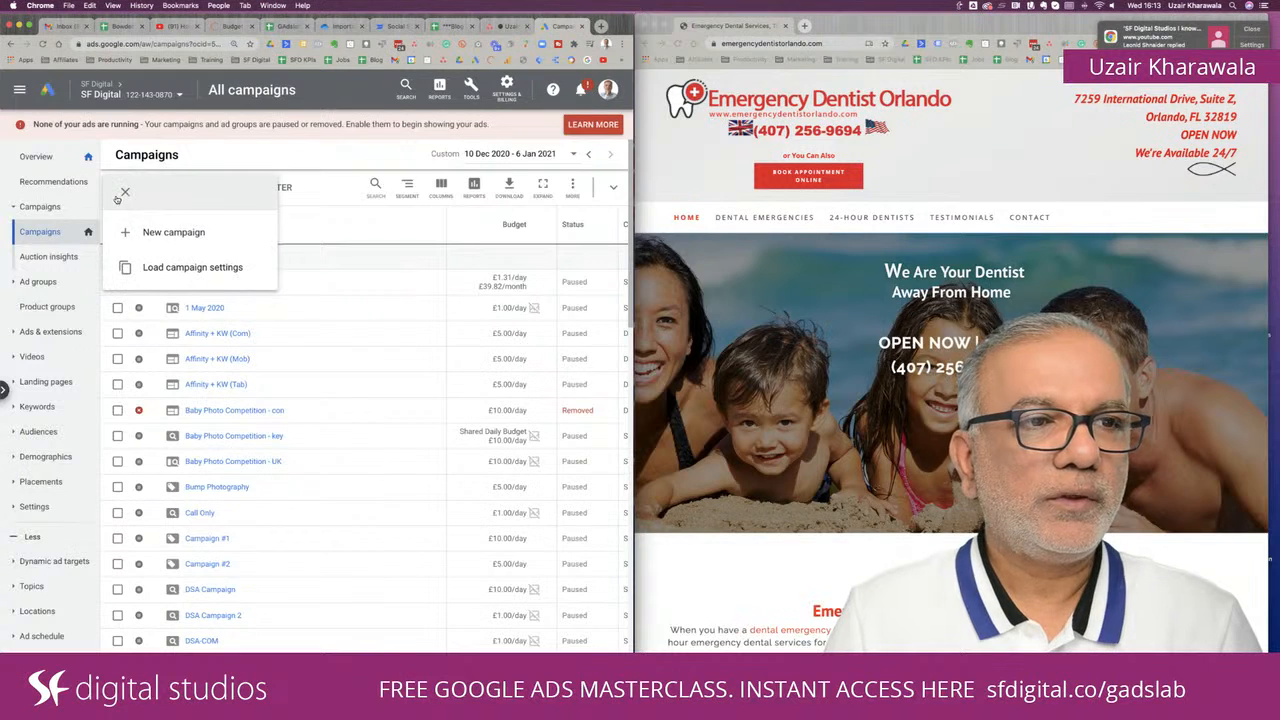
{"action": "left_click", "coordinate": [160, 232]}
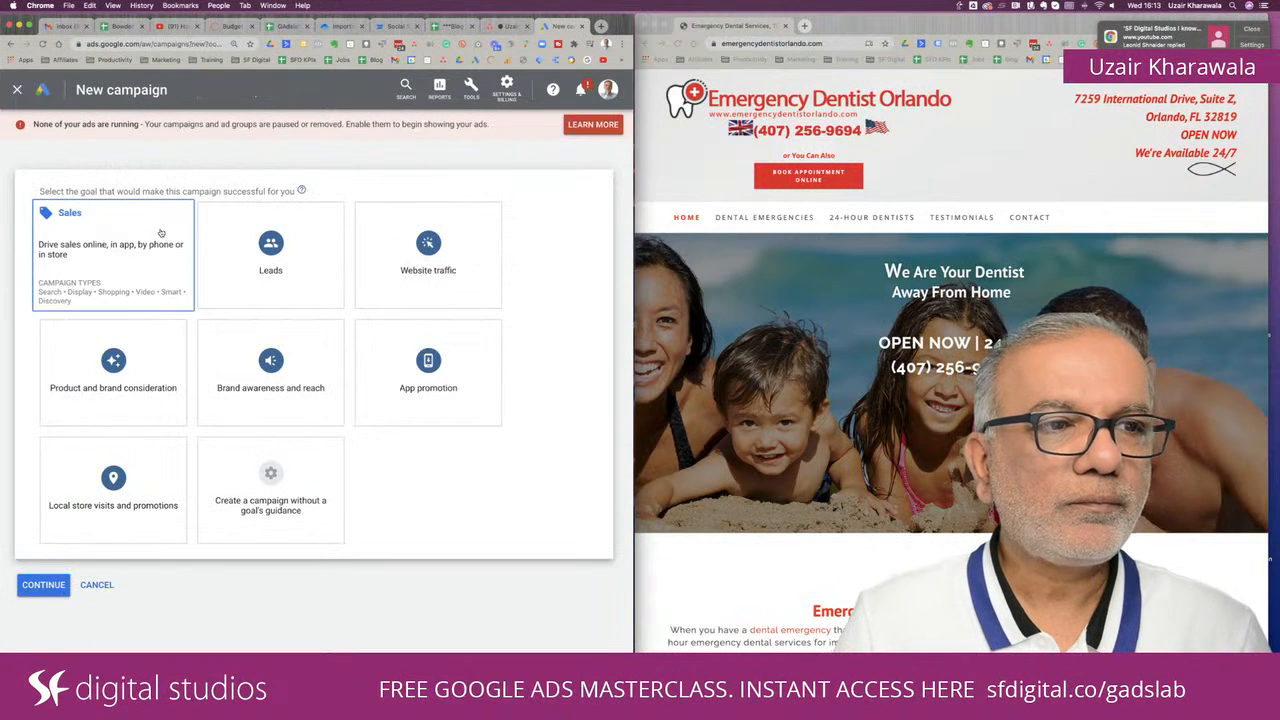
Choose a Search campaign without a goal's guidance, and select website visits as the desired result.
{"action": "left_click", "coordinate": [270, 495]}
{"action": "left_click", "coordinate": [248, 485]}
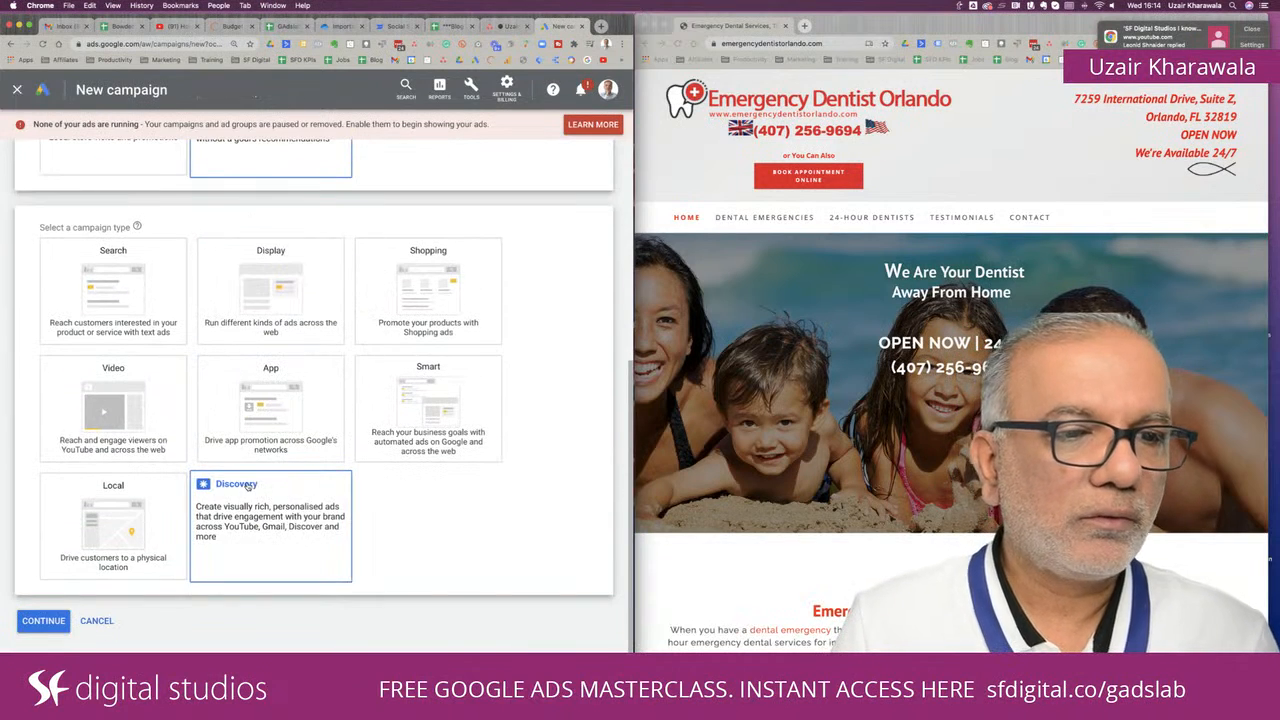
{"action": "left_click", "coordinate": [102, 305]}
{"action": "scroll", "coordinate": [102, 305], "scroll_direction": "down", "scroll_amount": 2}
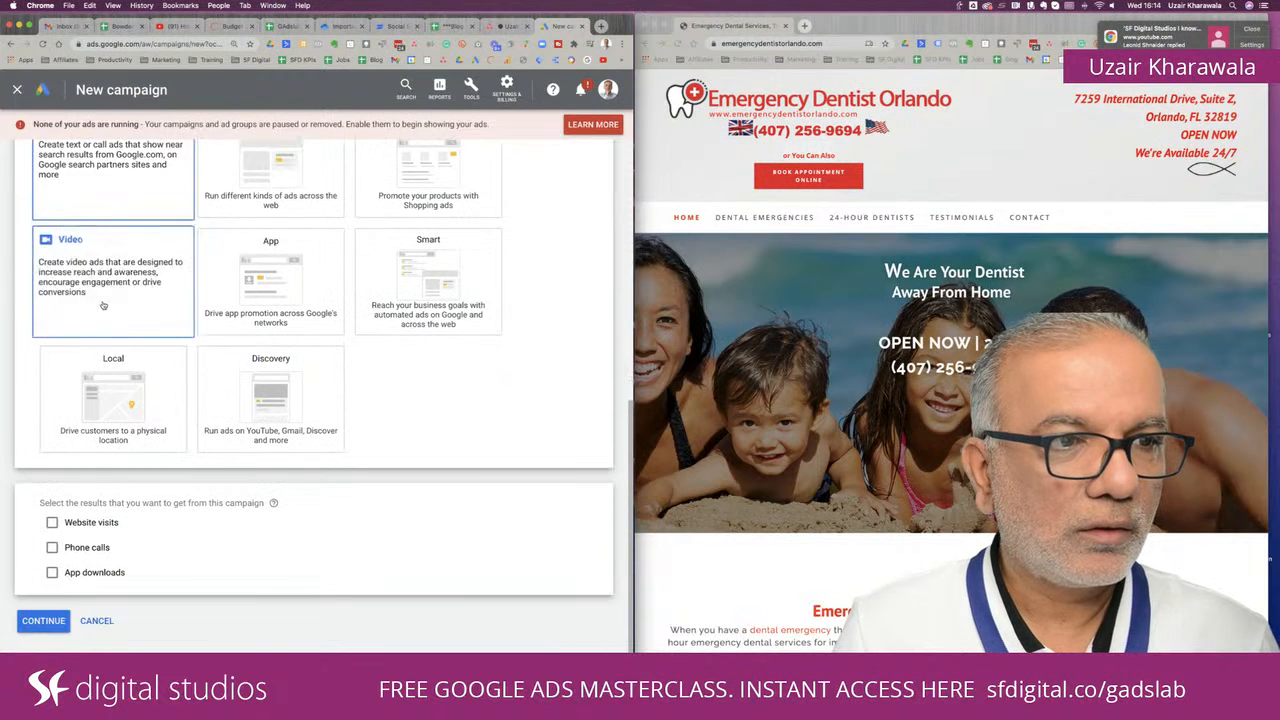
{"action": "left_click", "coordinate": [53, 522]}
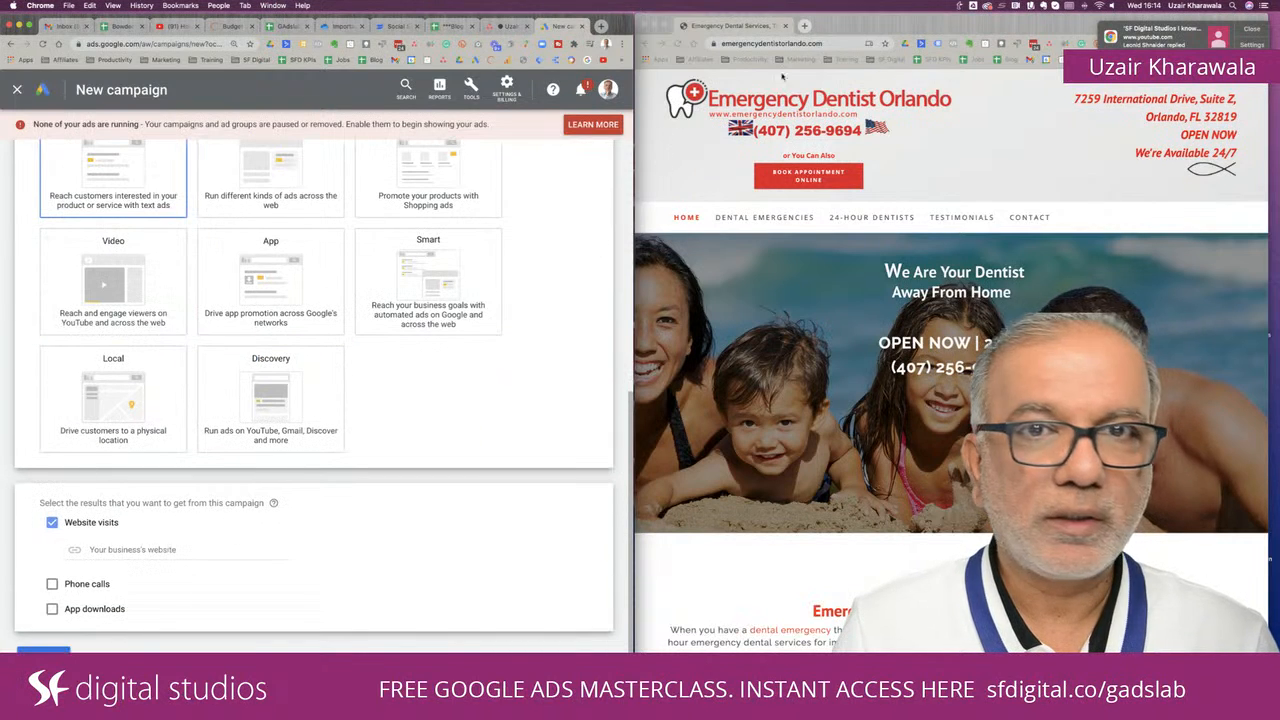